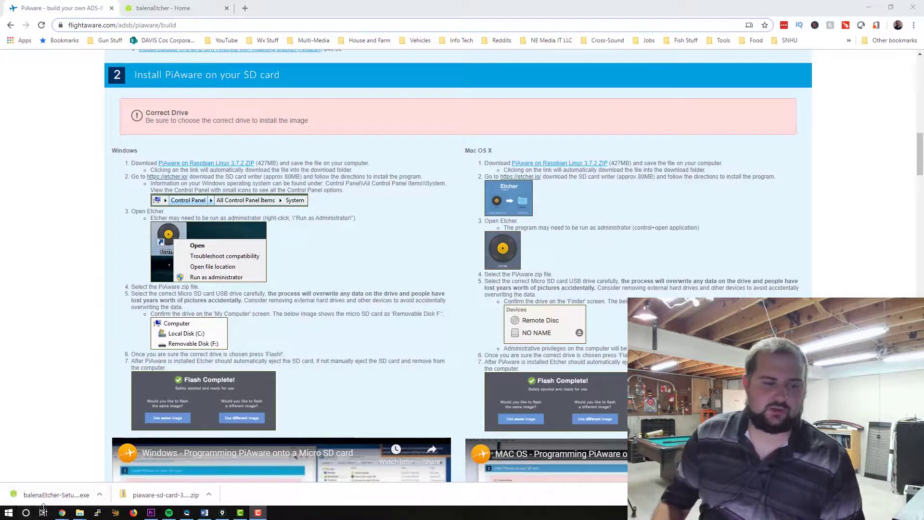
Run the downloaded balenaEtcher installer and accept its licence agreement.
{"action": "left_click", "coordinate": [19, 503]}
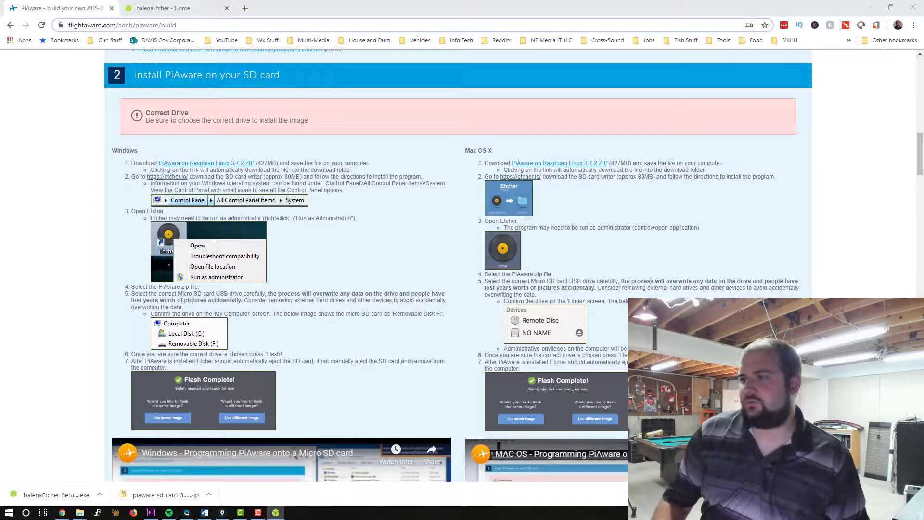
{"action": "left_click", "coordinate": [492, 342]}
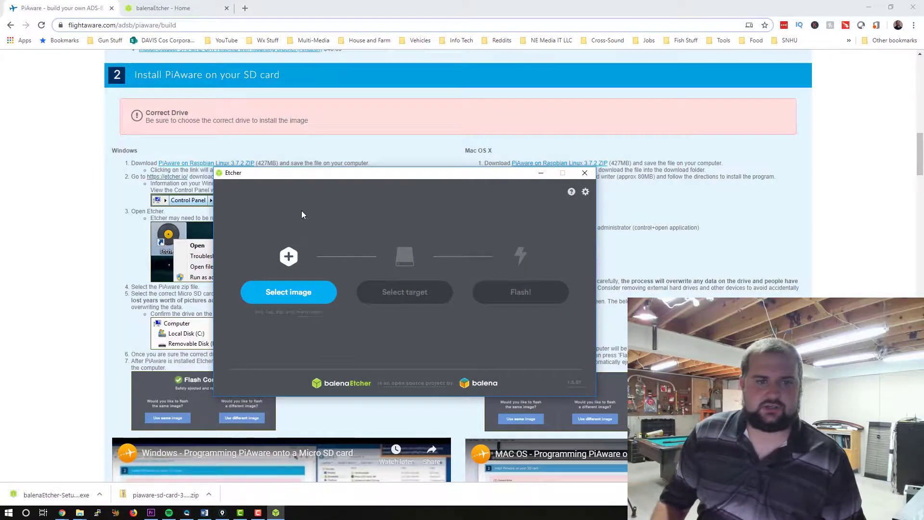
Pick piaware-sd-card-3.7.1.img.zip from Downloads, shown in Details view sorted by date.
{"action": "left_click_drag", "start_coordinate": [325, 176], "coordinate": [320, 189]}
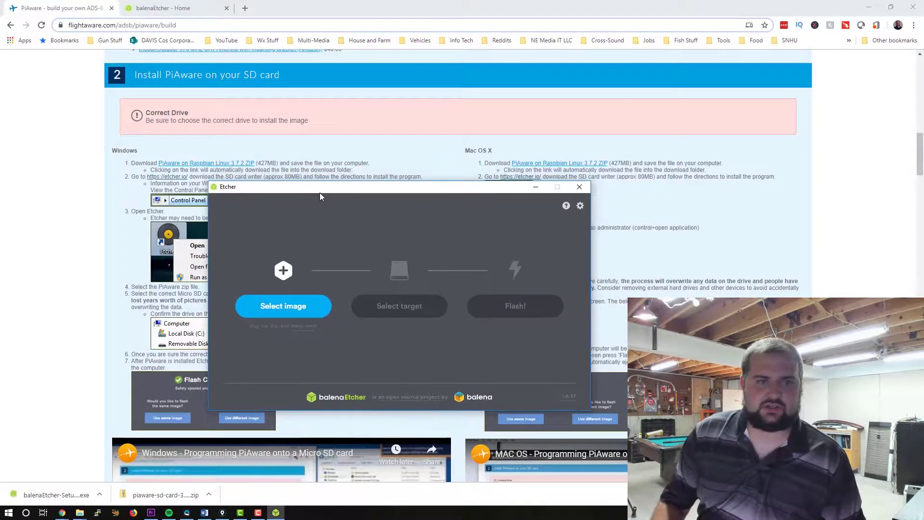
{"action": "left_click", "coordinate": [277, 306]}
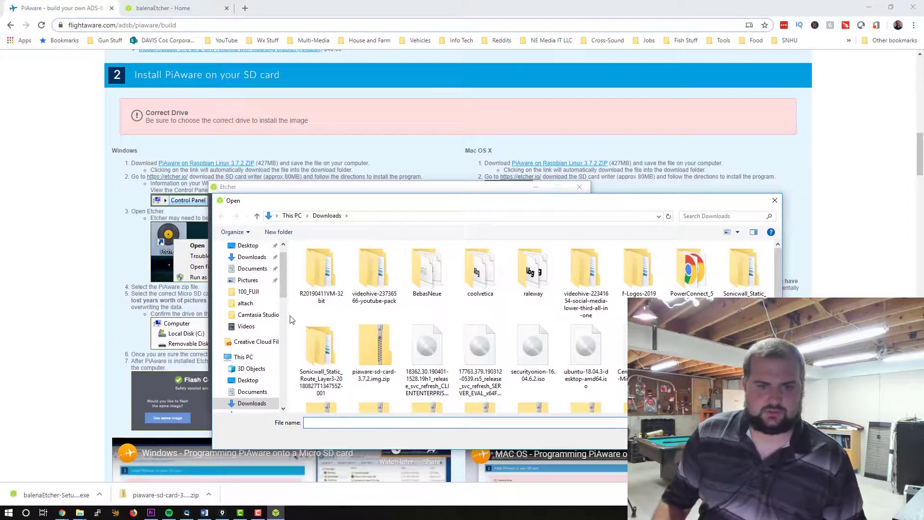
{"action": "left_click", "coordinate": [738, 233]}
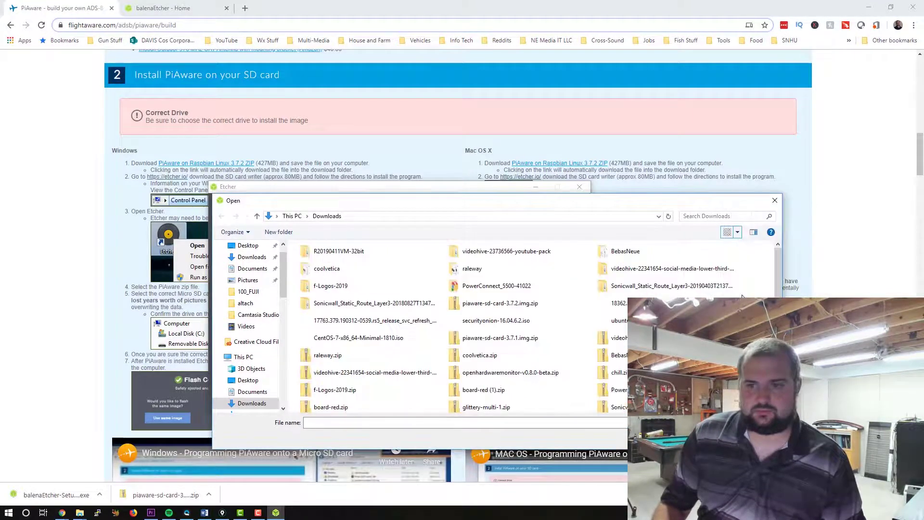
{"action": "left_click", "coordinate": [744, 286]}
{"action": "left_click", "coordinate": [738, 232]}
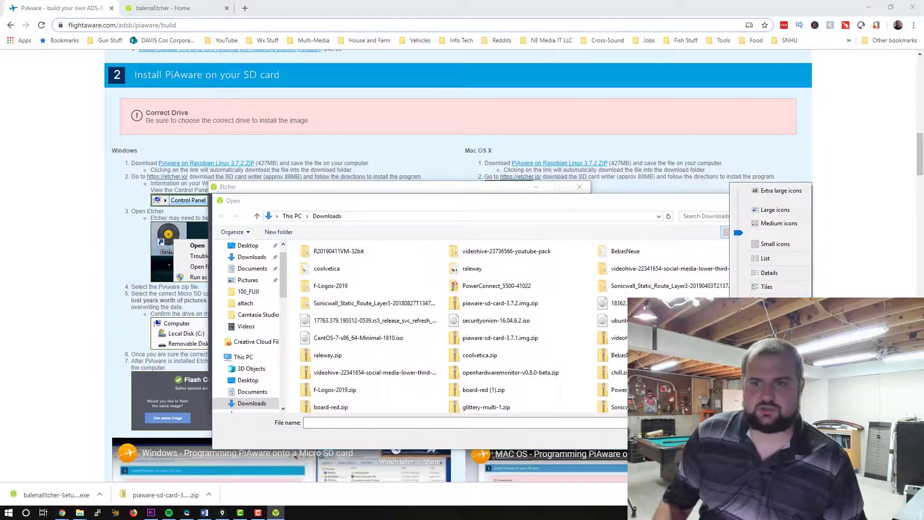
{"action": "left_click", "coordinate": [770, 261]}
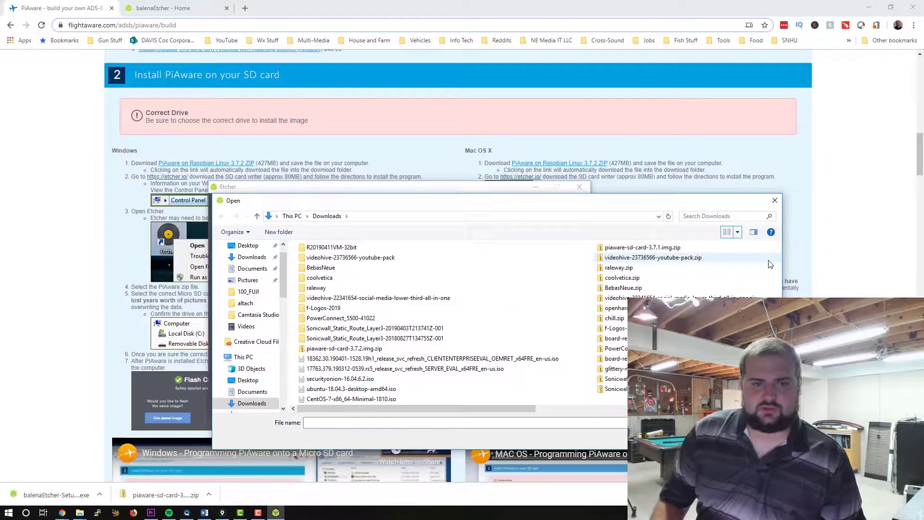
{"action": "left_click", "coordinate": [738, 232]}
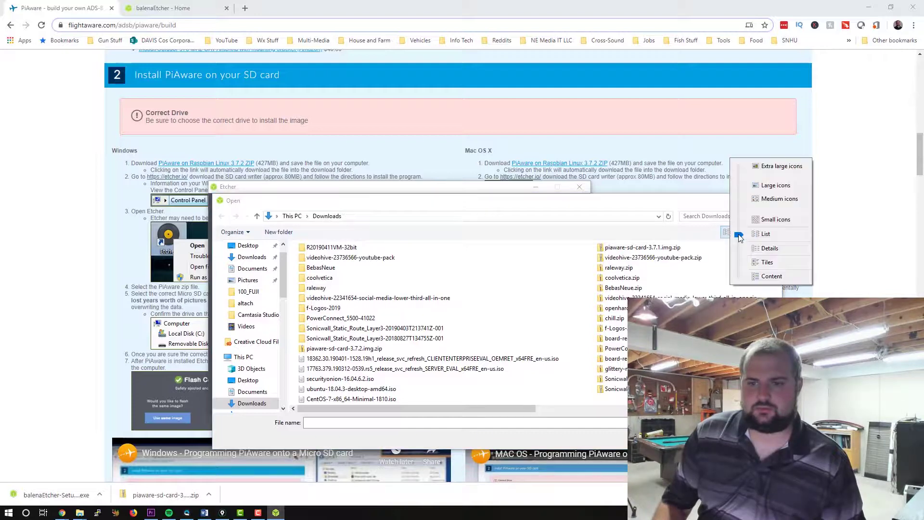
{"action": "left_click", "coordinate": [755, 256]}
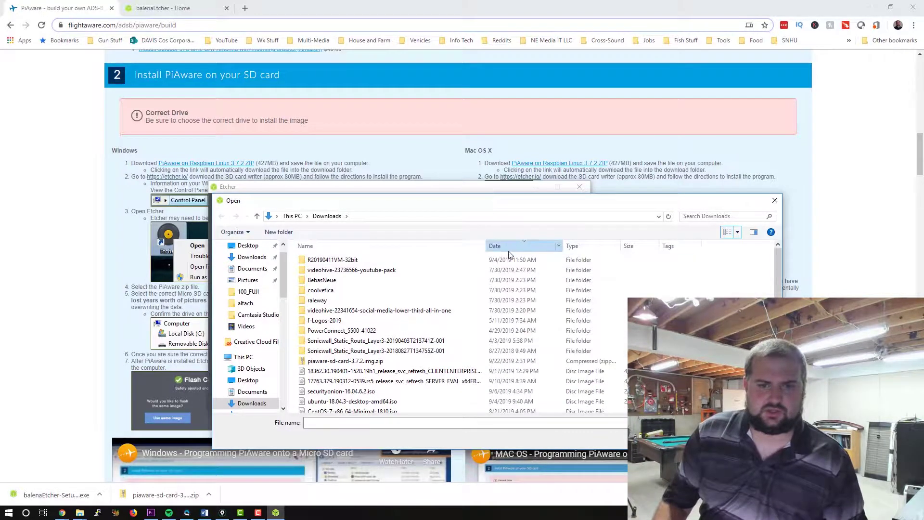
{"action": "left_click", "coordinate": [509, 255]}
{"action": "scroll", "coordinate": [462, 301], "scroll_direction": "down", "scroll_amount": 4}
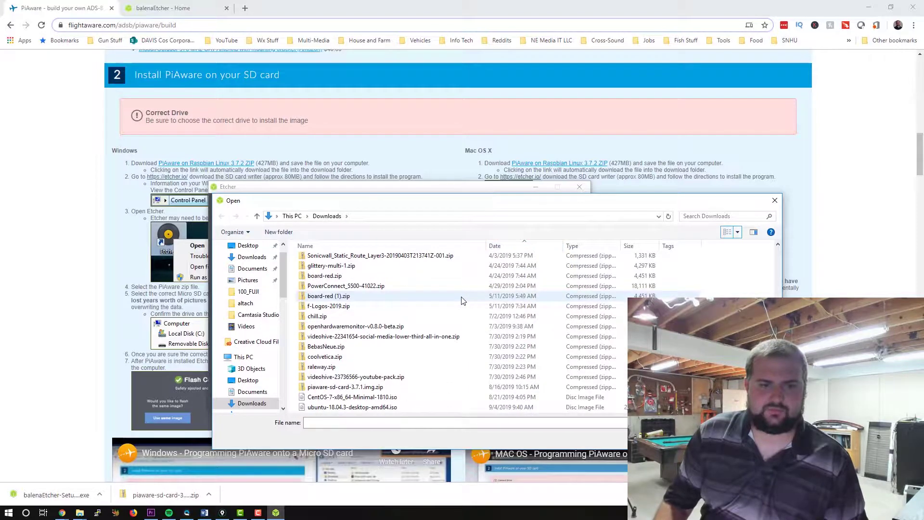
{"action": "double_click", "coordinate": [354, 387]}
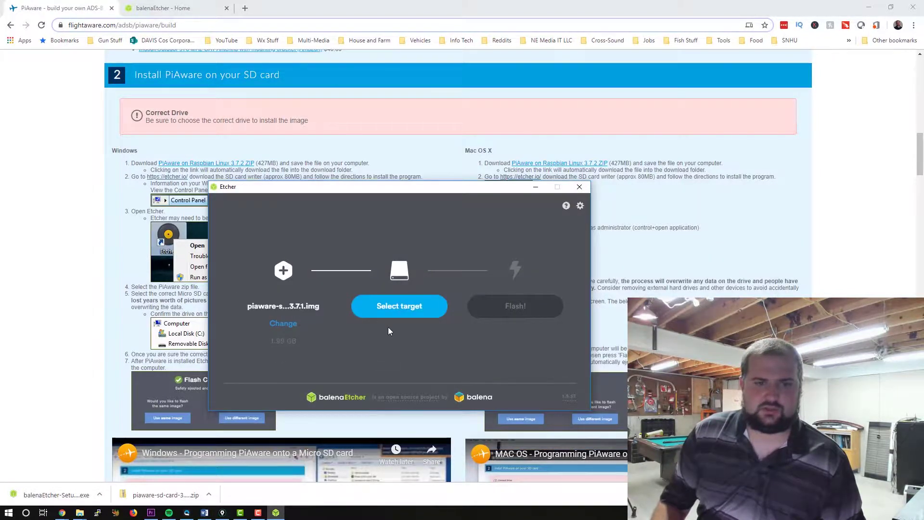
Flash the PiAware image to the 31.02 GB SDHC Card, dismissing the Windows insert-disk prompt.
{"action": "left_click", "coordinate": [391, 311]}
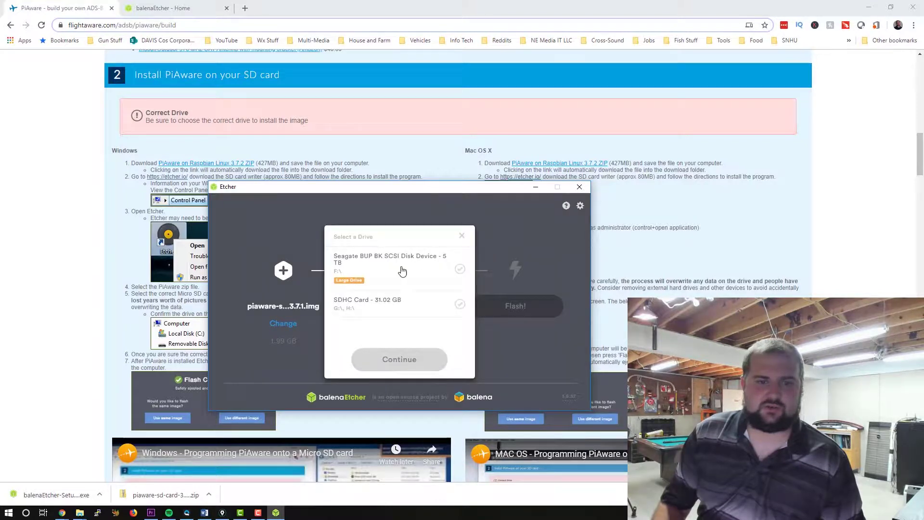
{"action": "left_click", "coordinate": [357, 305]}
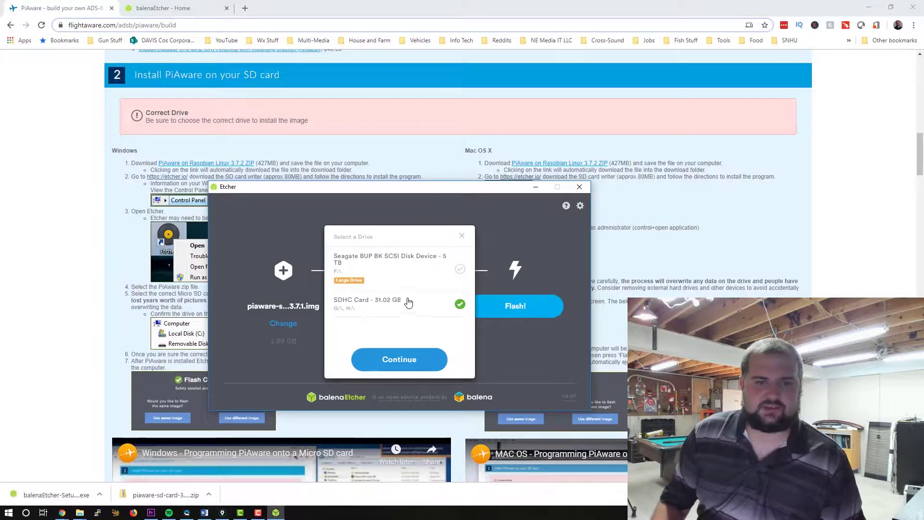
{"action": "left_click", "coordinate": [415, 361]}
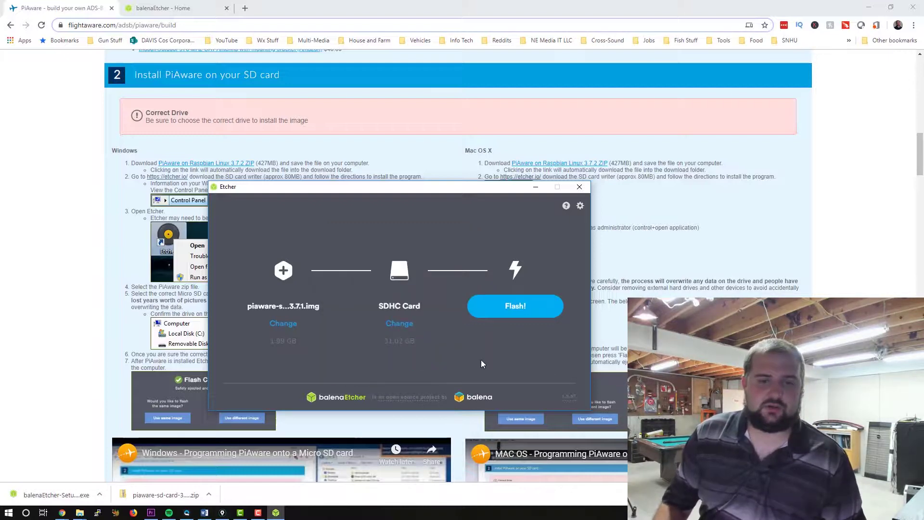
{"action": "left_click", "coordinate": [537, 305]}
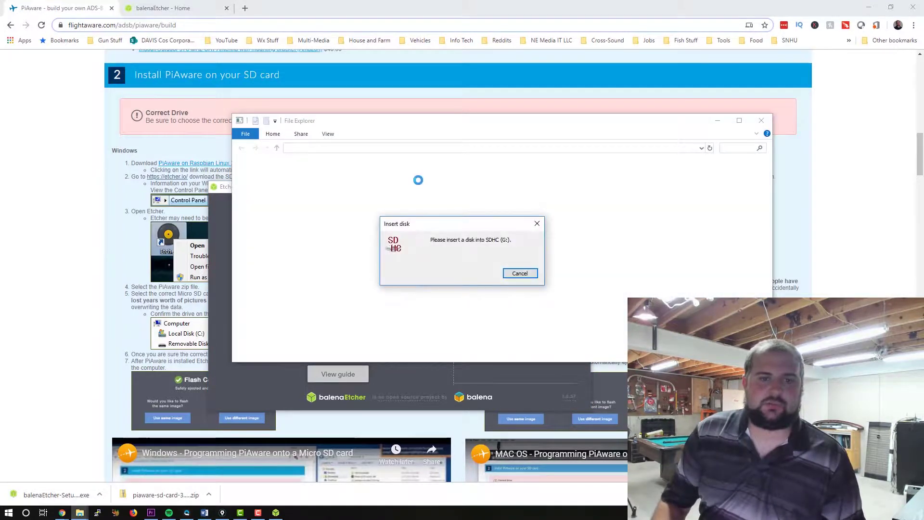
{"action": "left_click", "coordinate": [521, 273]}
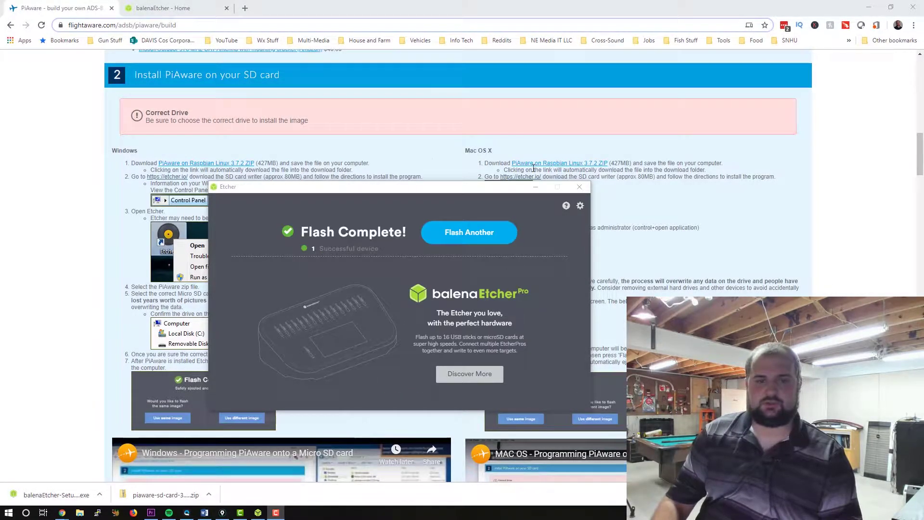
Bring the Etcher window showing Flash Complete into focus.
{"action": "left_click", "coordinate": [580, 188]}
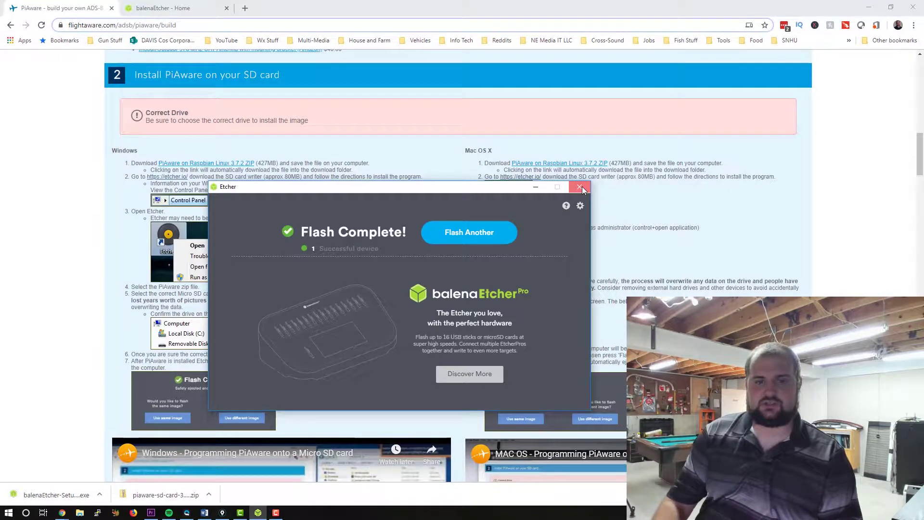
Close balenaEtcher now that the flash has completed.
{"action": "left_click", "coordinate": [581, 188]}
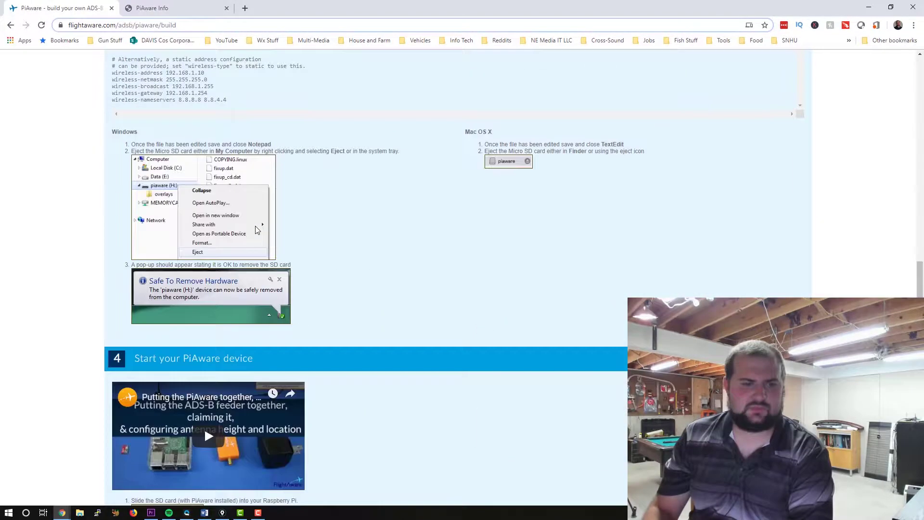
Open the step 5 claim link in a background tab and review the PiAware Status indicators.
{"action": "scroll", "coordinate": [256, 230], "scroll_direction": "down", "scroll_amount": 5}
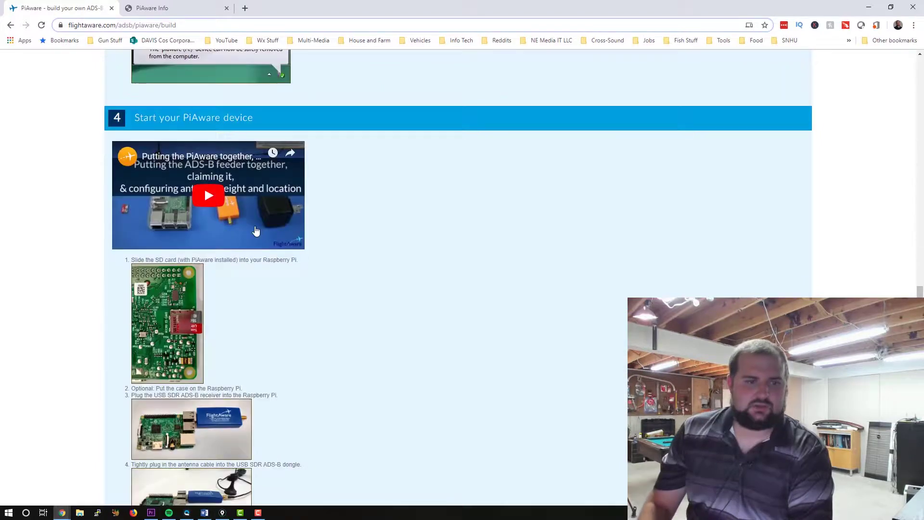
{"action": "scroll", "coordinate": [256, 233], "scroll_direction": "down", "scroll_amount": 12}
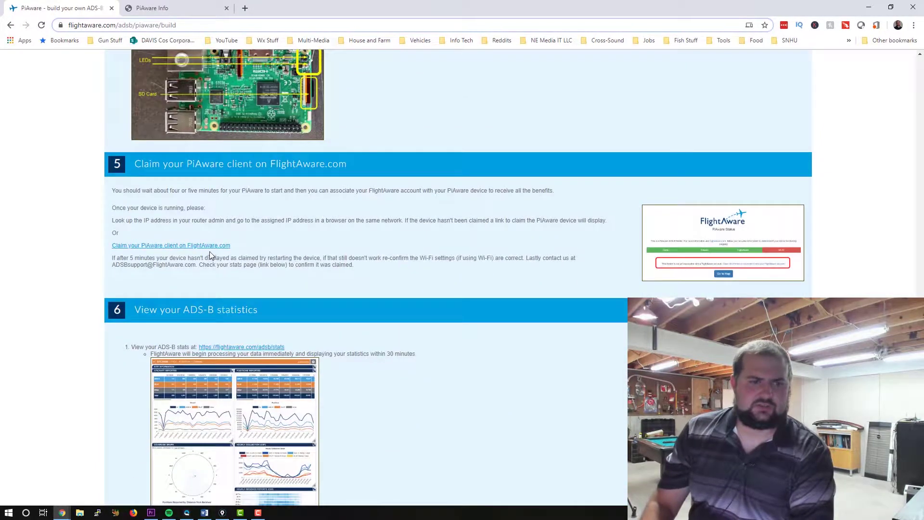
{"action": "right_click", "coordinate": [212, 246]}
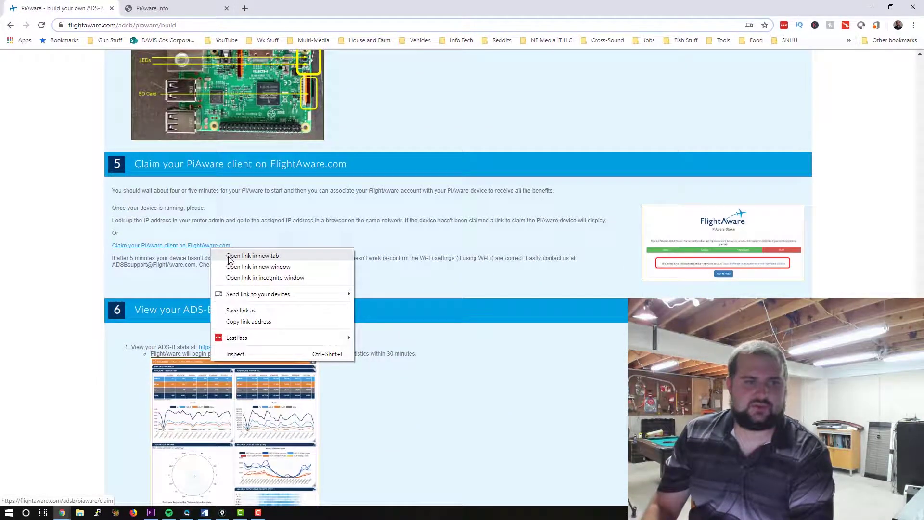
{"action": "left_click", "coordinate": [230, 256]}
{"action": "left_click", "coordinate": [289, 8]}
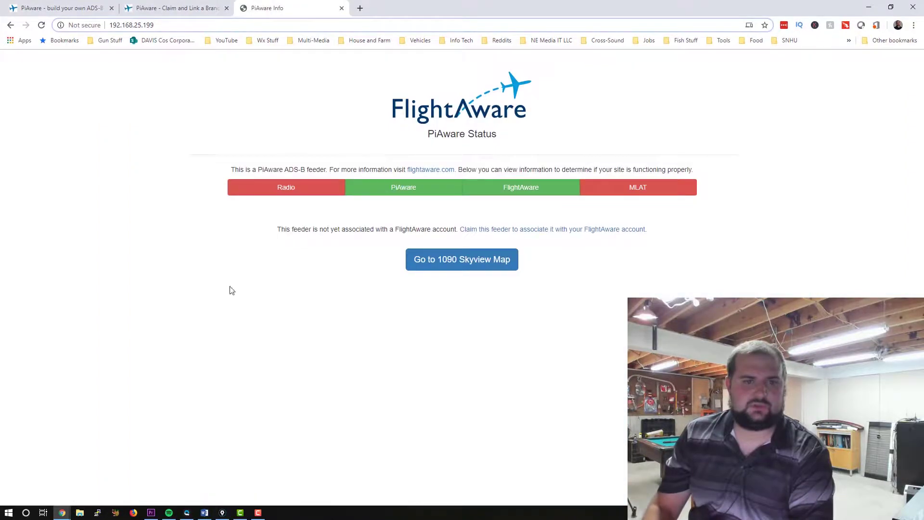
{"action": "mouse_move", "coordinate": [277, 188]}
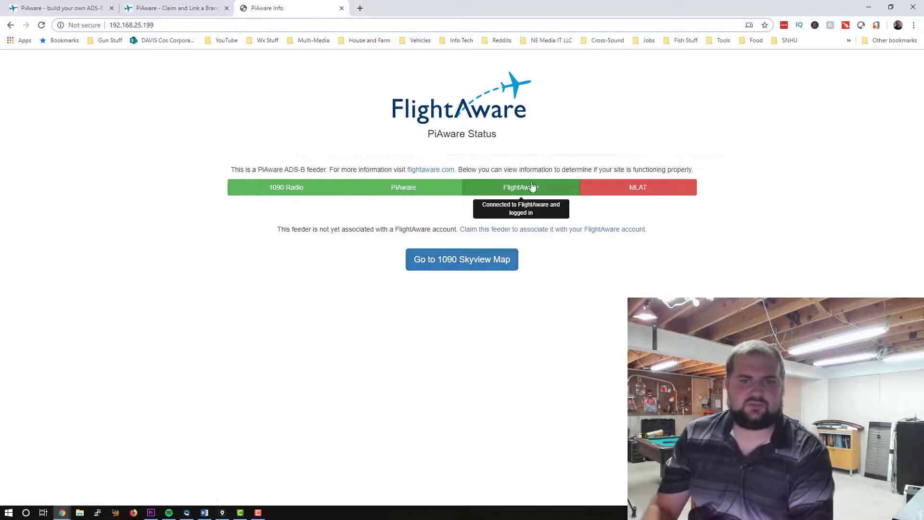
{"action": "mouse_move", "coordinate": [632, 194]}
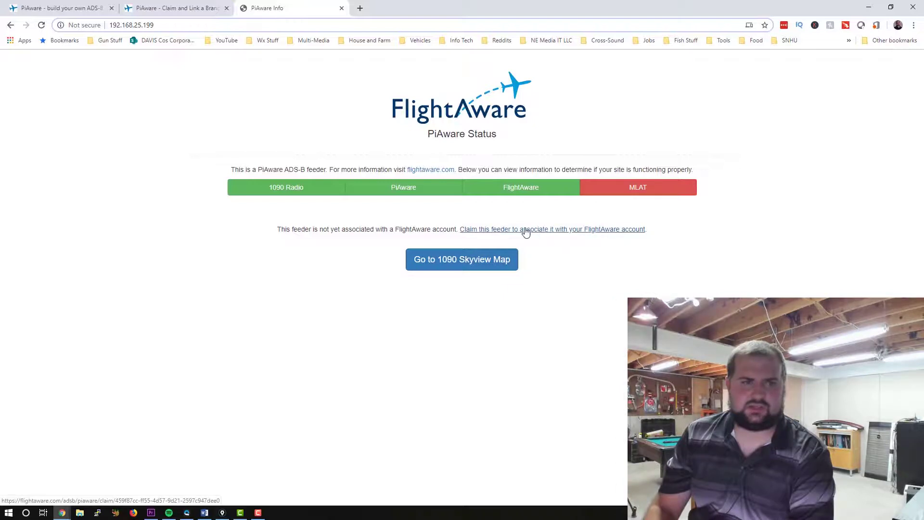
Follow 'Claim this feeder' and start a new FlightAware account sign-up in its own window.
{"action": "left_click", "coordinate": [508, 229]}
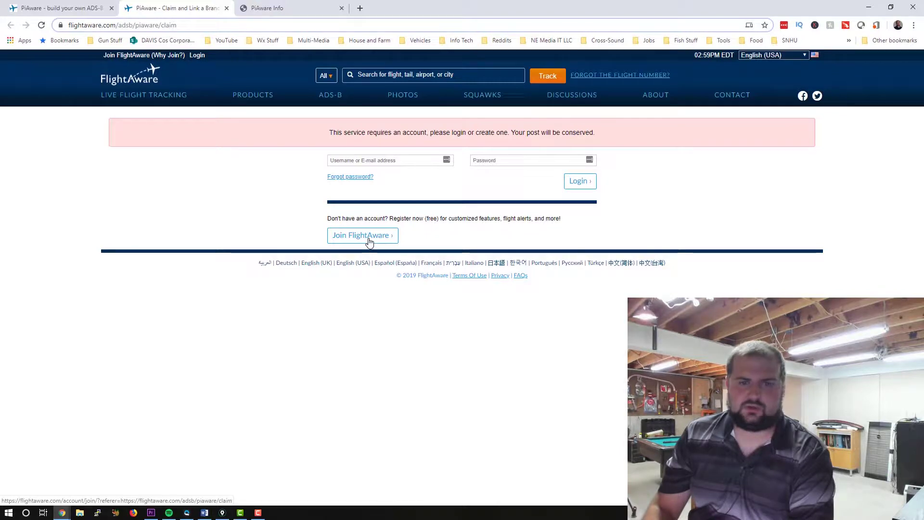
{"action": "left_click", "coordinate": [363, 177]}
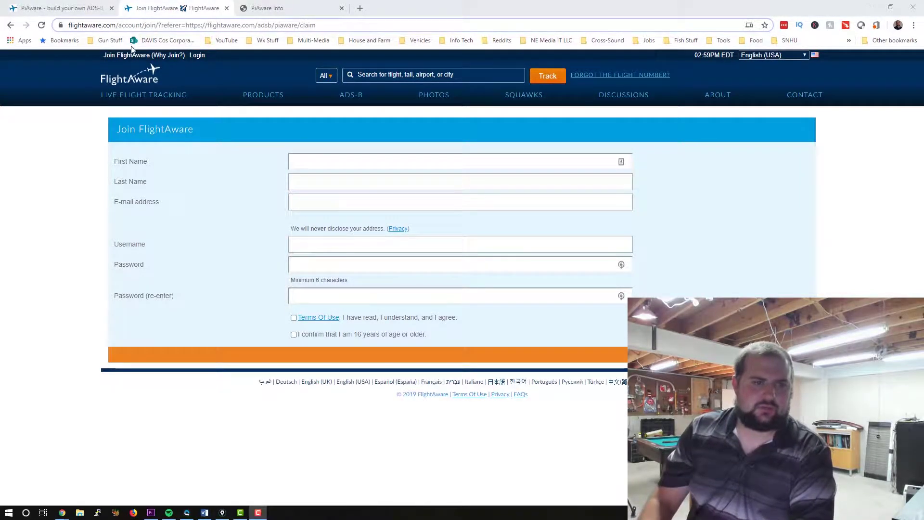
{"action": "left_click_drag", "start_coordinate": [150, 11], "coordinate": [923, 114]}
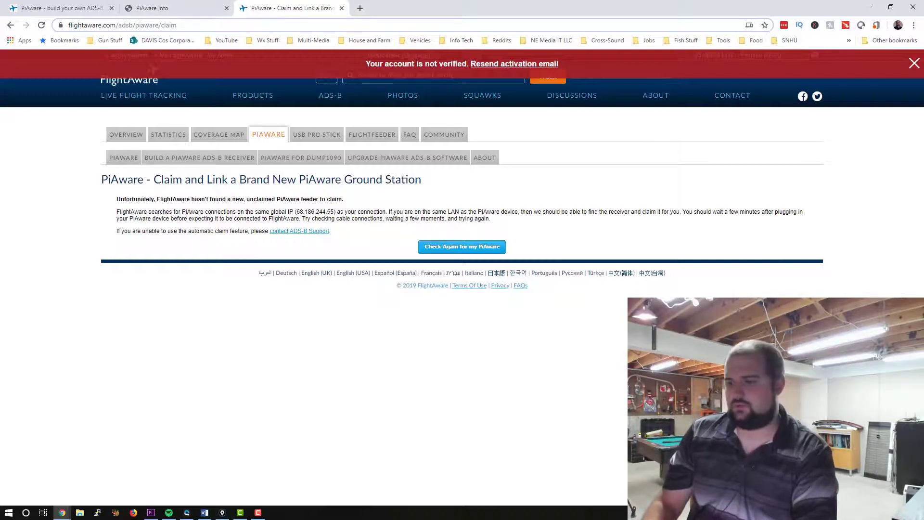
Discard a spare browser window and switch to the PiAware Skyview tab.
{"action": "left_click", "coordinate": [360, 8]}
{"action": "left_click_drag", "start_coordinate": [371, 9], "coordinate": [819, 19]}
{"action": "key", "text": "ctrl+w"}
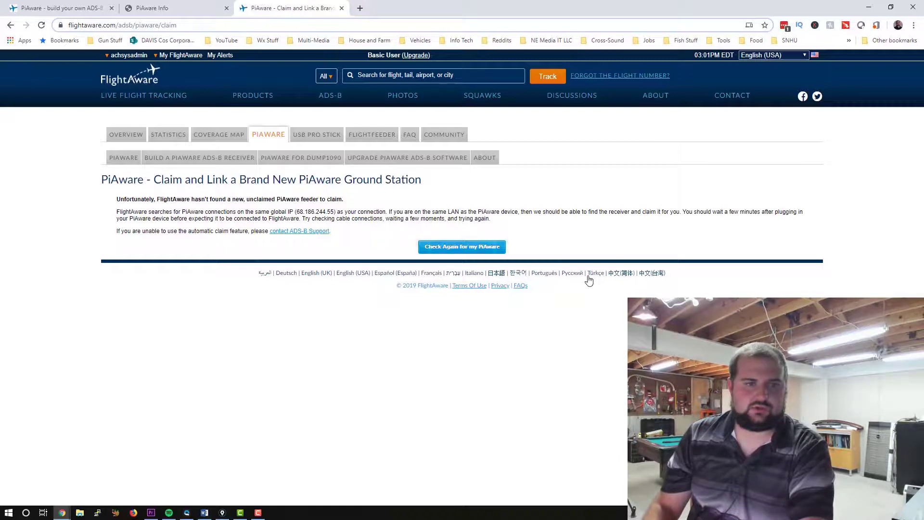
{"action": "key", "text": "ctrl+shift+Tab"}
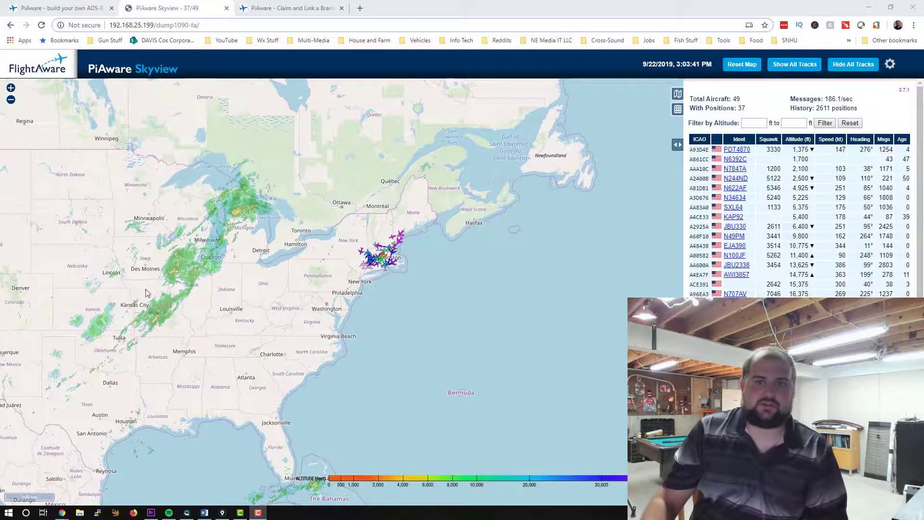
Zoom the Skyview map in and out to look over the live aircraft traffic.
{"action": "scroll", "coordinate": [178, 310], "scroll_direction": "up", "scroll_amount": 1}
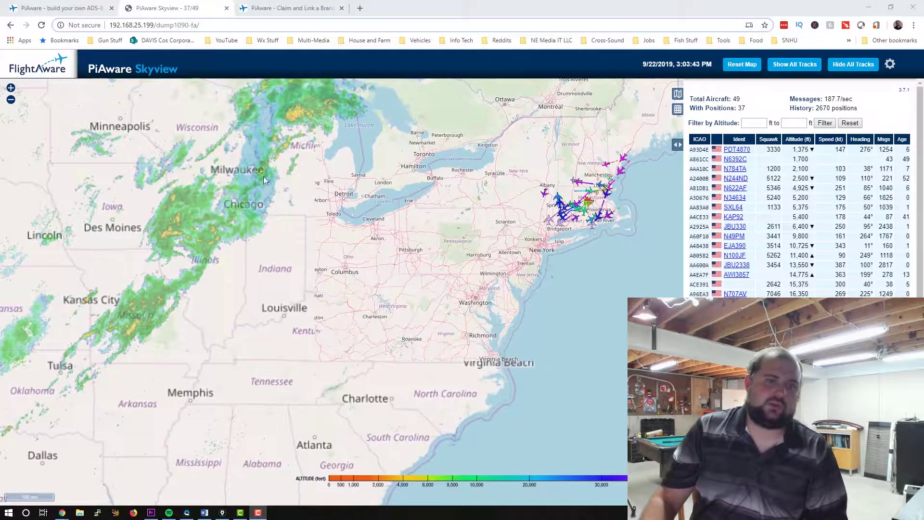
{"action": "scroll", "coordinate": [306, 239], "scroll_direction": "down", "scroll_amount": 1}
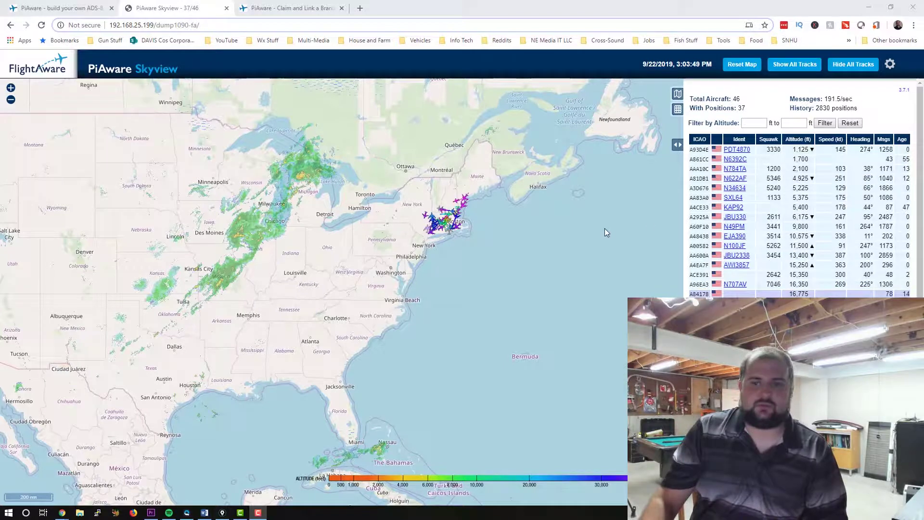
Return to the Claim and Link page and have FlightAware check again for the PiAware.
{"action": "left_click", "coordinate": [285, 8]}
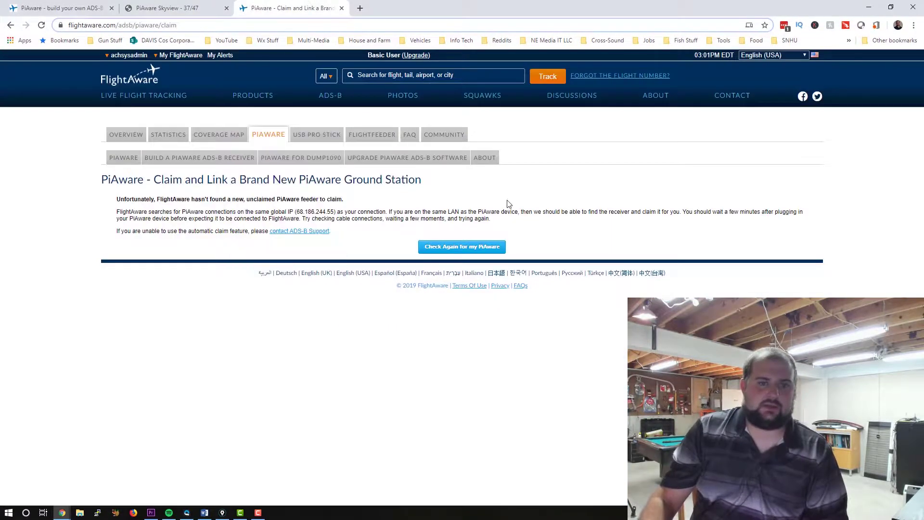
{"action": "left_click", "coordinate": [461, 246]}
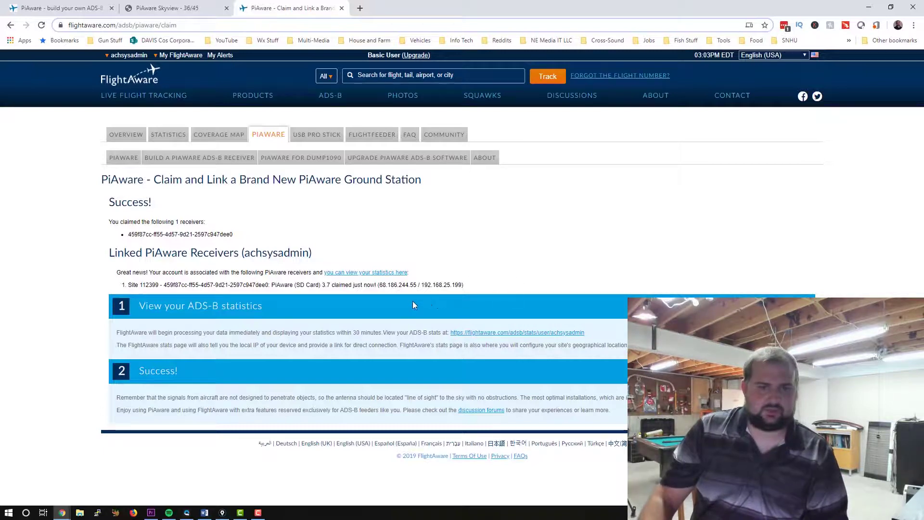
Browse the global FlightAware ADS-B statistics leaderboard, then return to the PiAware Skyview map.
{"action": "left_click", "coordinate": [385, 273]}
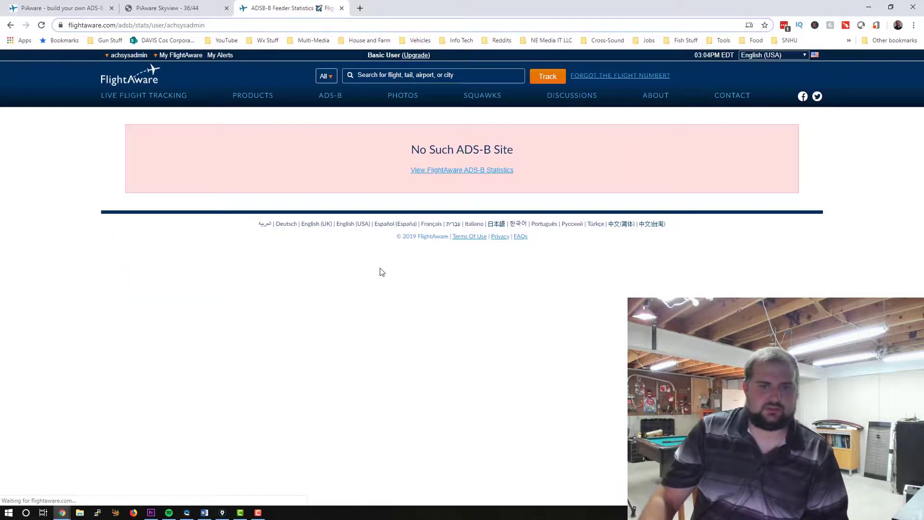
{"action": "left_click", "coordinate": [436, 172]}
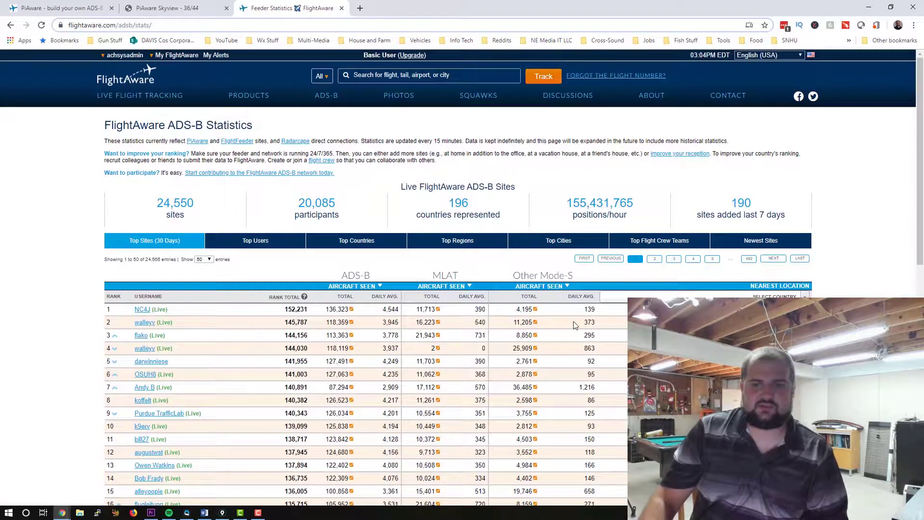
{"action": "scroll", "coordinate": [373, 419], "scroll_direction": "down", "scroll_amount": 7}
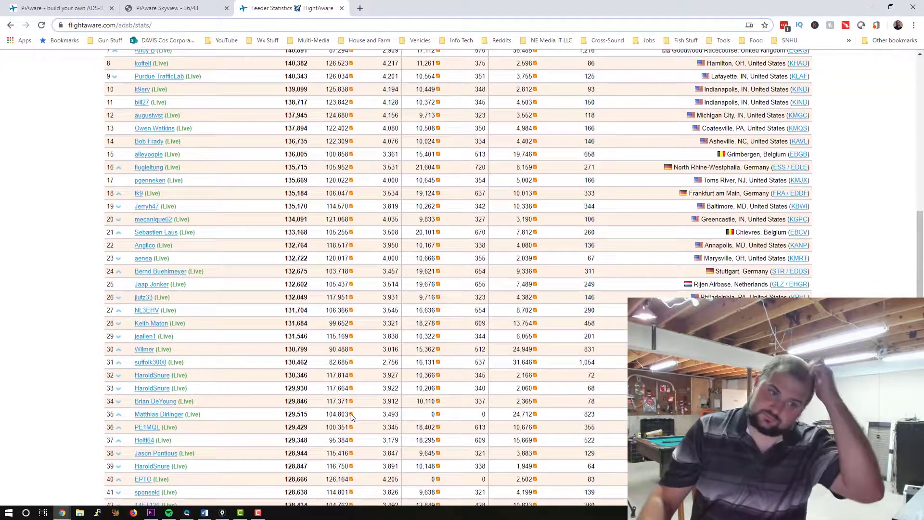
{"action": "key", "text": "ctrl+shift+Tab"}
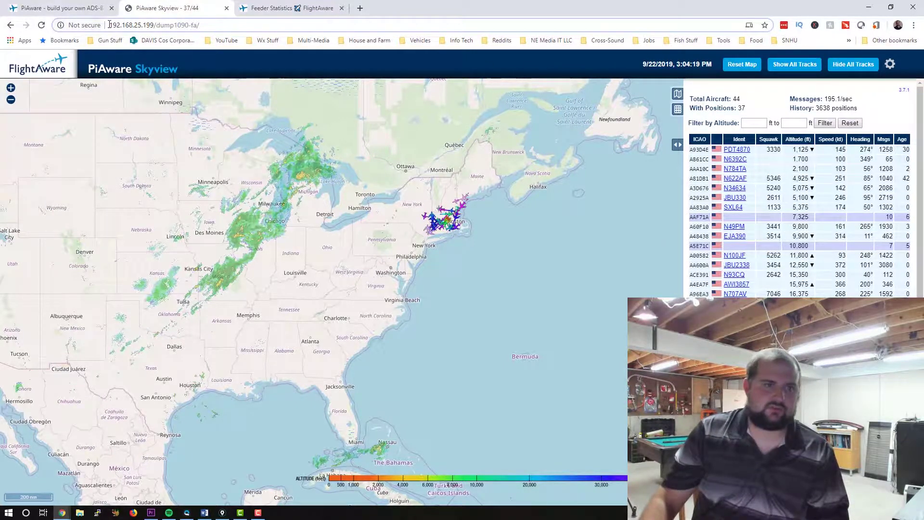
Zoom and pan the Skyview map into central Massachusetts to inspect aircraft over southern New England.
{"action": "left_click_drag", "start_coordinate": [110, 25], "coordinate": [221, 28]}
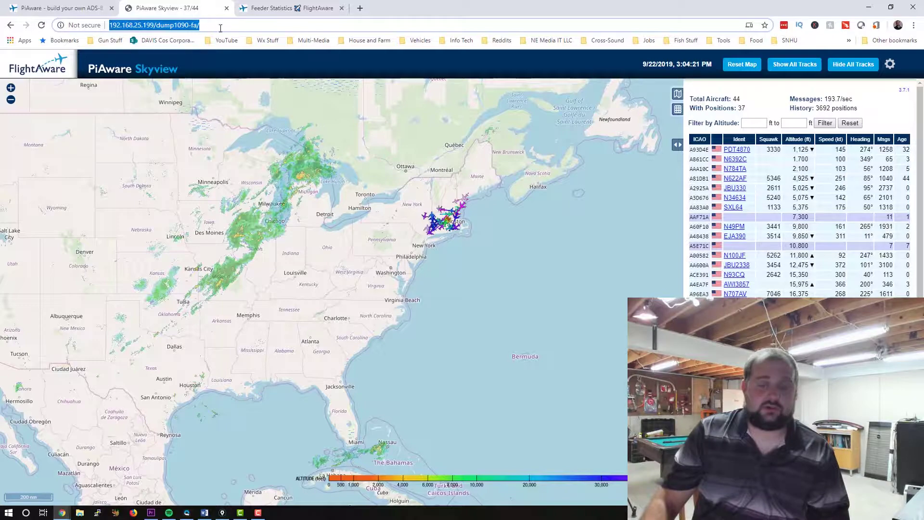
{"action": "left_click", "coordinate": [496, 269]}
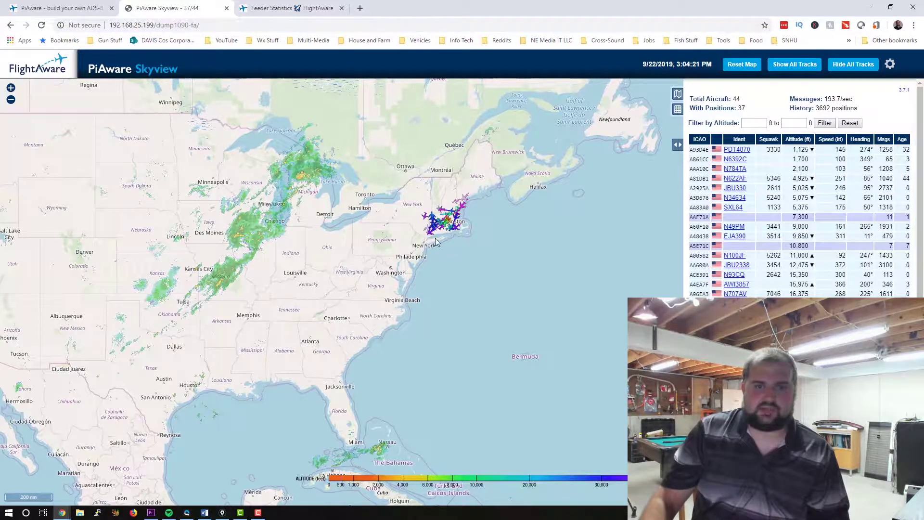
{"action": "scroll", "coordinate": [458, 255], "scroll_direction": "up", "scroll_amount": 2}
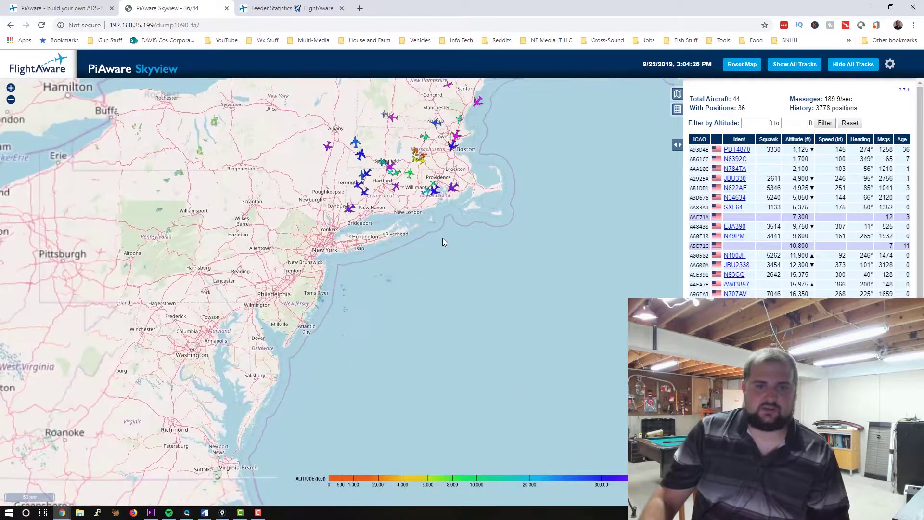
{"action": "left_click_drag", "start_coordinate": [441, 237], "coordinate": [486, 356]}
{"action": "scroll", "coordinate": [446, 283], "scroll_direction": "up", "scroll_amount": 2}
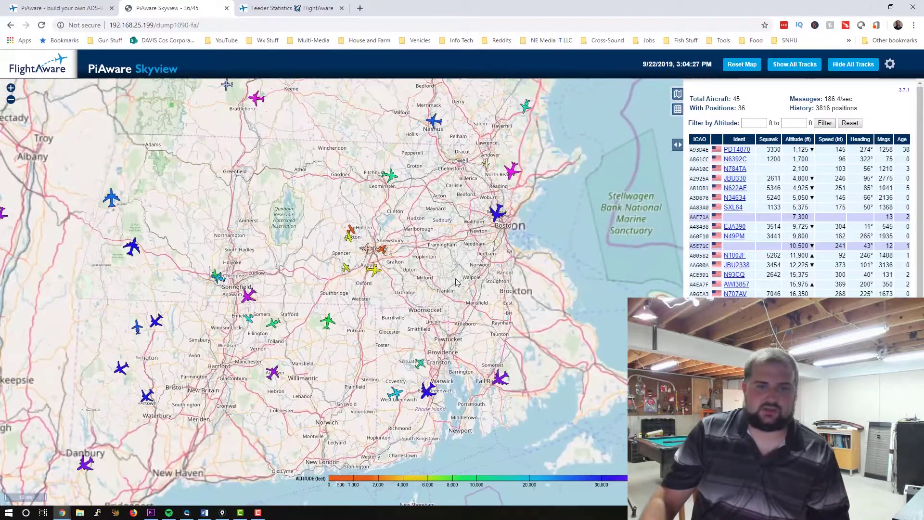
{"action": "left_click_drag", "start_coordinate": [446, 283], "coordinate": [529, 264]}
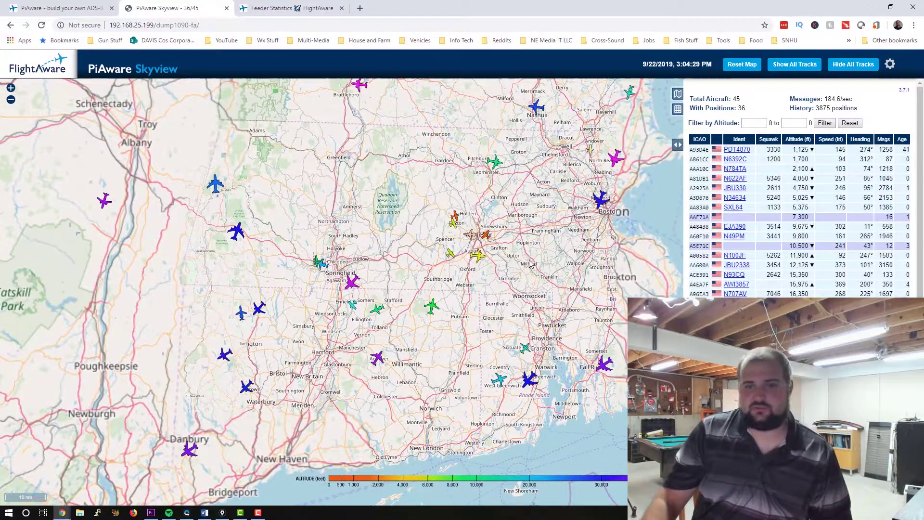
{"action": "scroll", "coordinate": [530, 264], "scroll_direction": "up", "scroll_amount": 1}
{"action": "left_click_drag", "start_coordinate": [470, 293], "coordinate": [492, 291]}
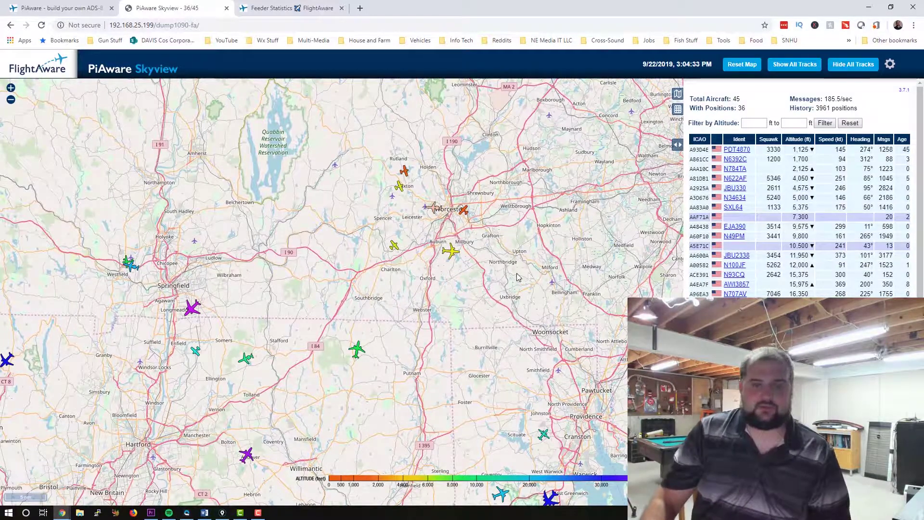
{"action": "scroll", "coordinate": [529, 261], "scroll_direction": "down", "scroll_amount": 1}
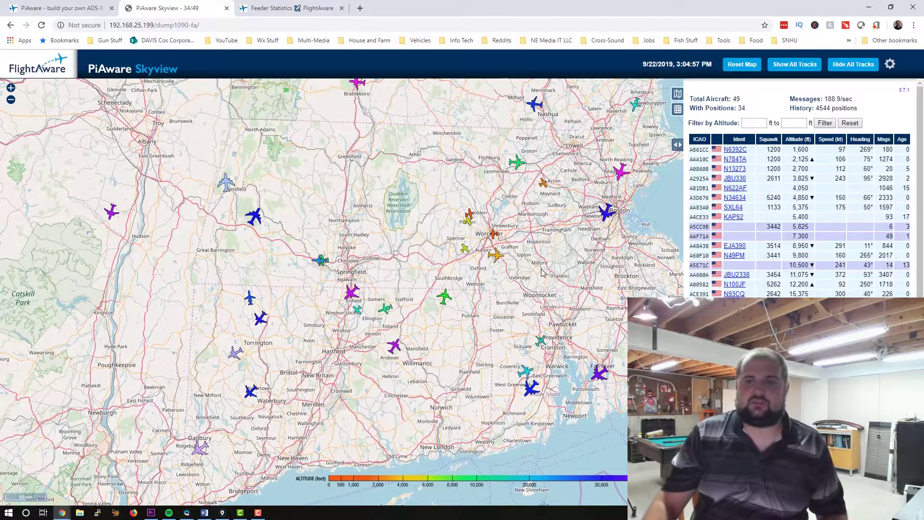
{"action": "scroll", "coordinate": [542, 266], "scroll_direction": "down", "scroll_amount": 2}
Compare the Enterprise WX, Enterprise and Premium+ plans at $129.95, $89.95 and $39.95 monthly.
{"action": "left_click", "coordinate": [289, 8]}
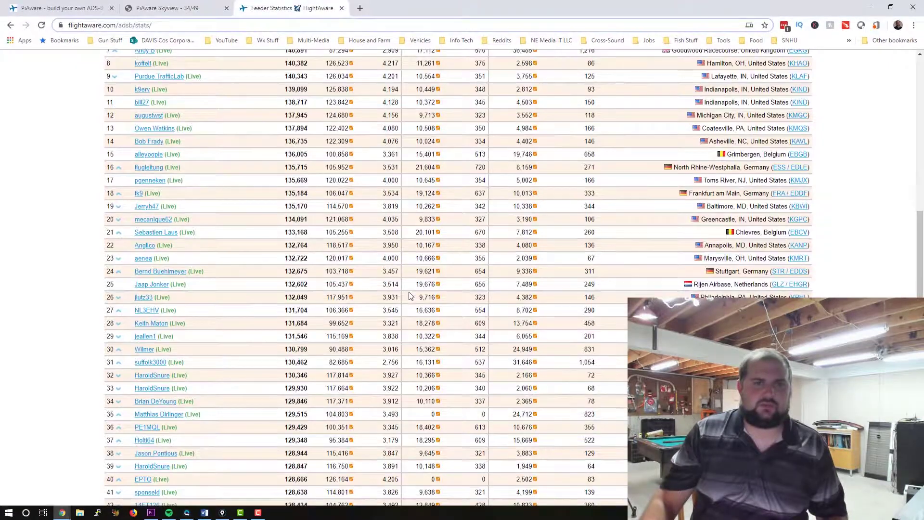
{"action": "scroll", "coordinate": [414, 227], "scroll_direction": "up", "scroll_amount": 10}
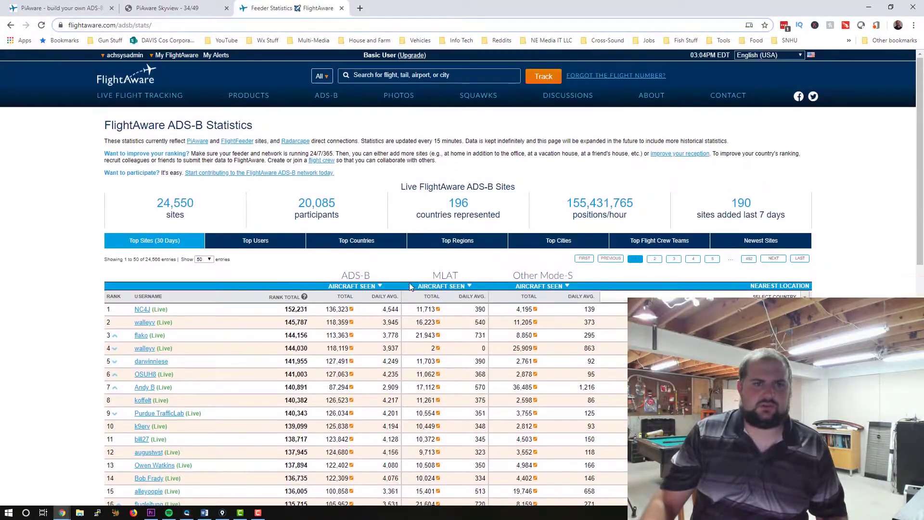
{"action": "left_click", "coordinate": [413, 56]}
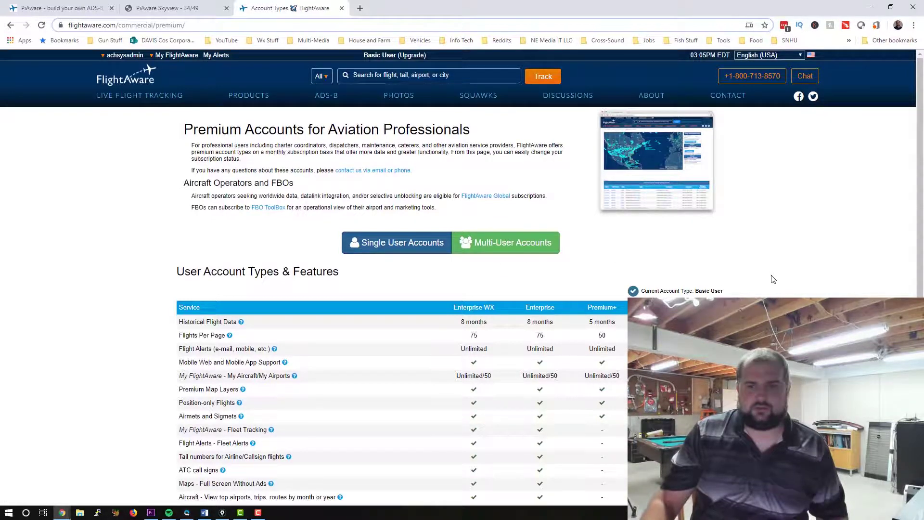
{"action": "scroll", "coordinate": [773, 279], "scroll_direction": "down", "scroll_amount": 3}
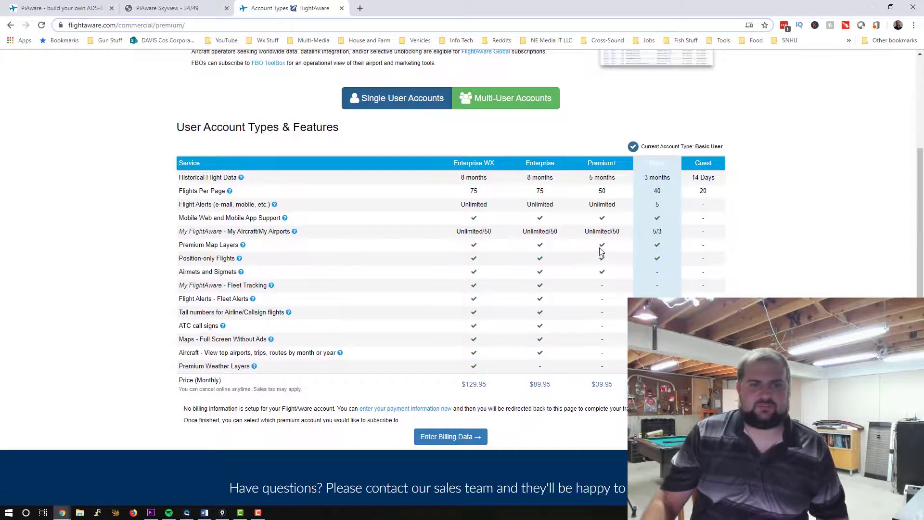
{"action": "scroll", "coordinate": [613, 398], "scroll_direction": "up", "scroll_amount": 3}
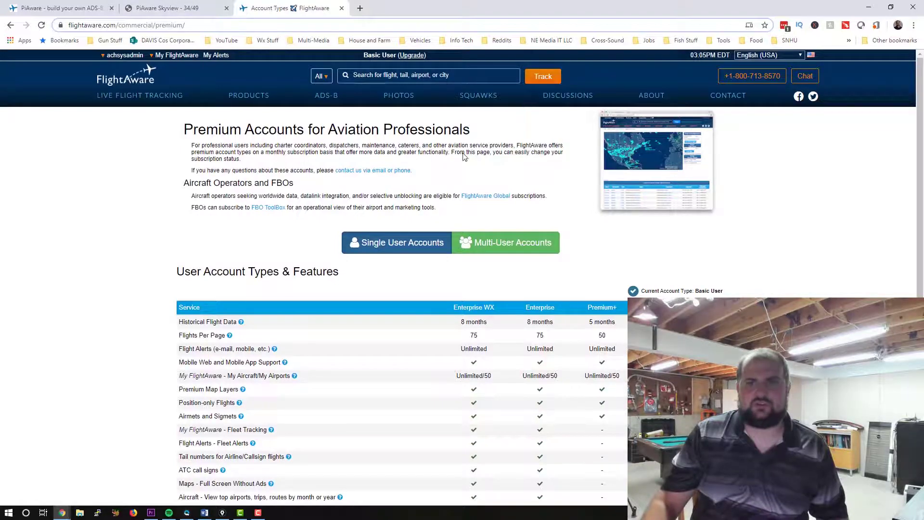
{"action": "left_click", "coordinate": [169, 8]}
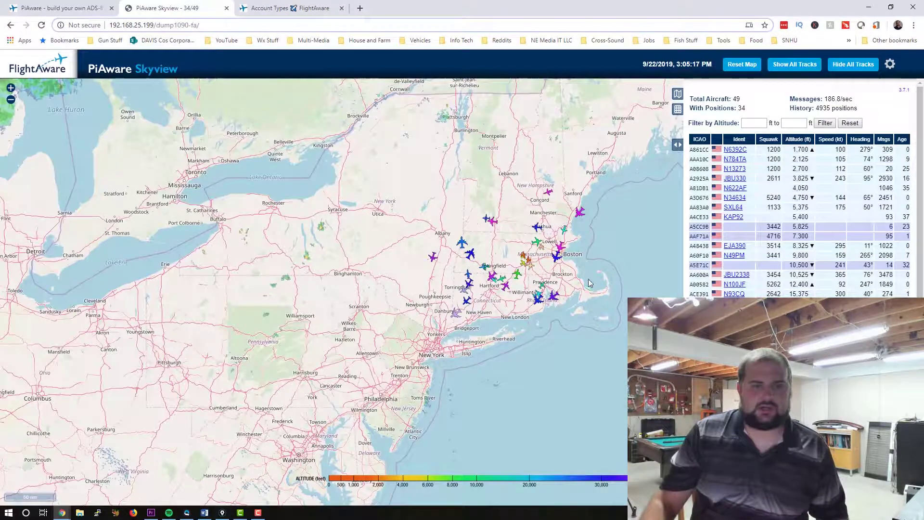
{"action": "scroll", "coordinate": [248, 275], "scroll_direction": "down", "scroll_amount": 2}
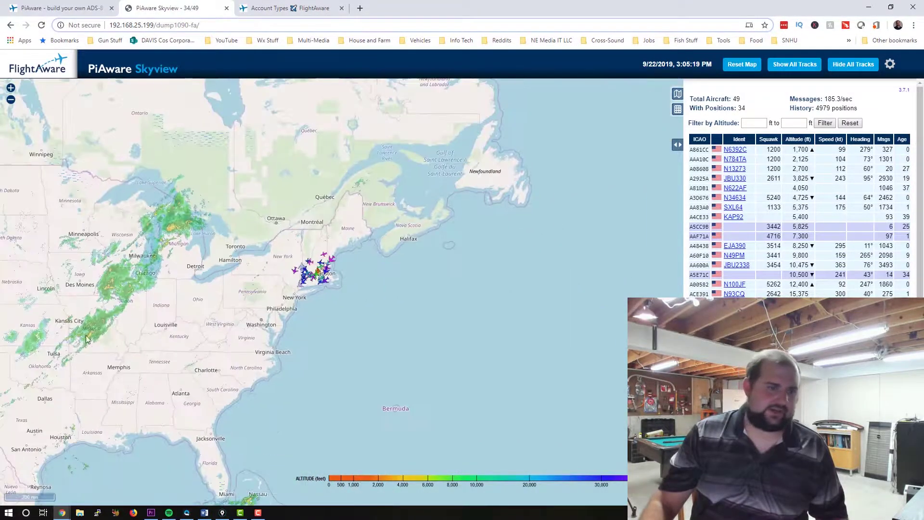
{"action": "left_click_drag", "start_coordinate": [215, 317], "coordinate": [326, 331]}
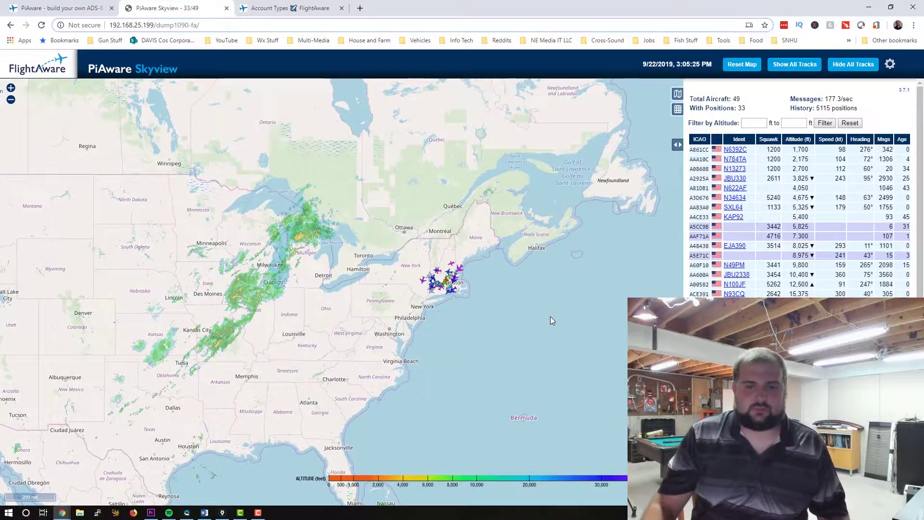
{"action": "scroll", "coordinate": [550, 316], "scroll_direction": "down", "scroll_amount": 1}
{"action": "scroll", "coordinate": [538, 336], "scroll_direction": "up", "scroll_amount": 3}
{"action": "scroll", "coordinate": [531, 440], "scroll_direction": "down", "scroll_amount": 3}
{"action": "left_click_drag", "start_coordinate": [420, 299], "coordinate": [516, 371]}
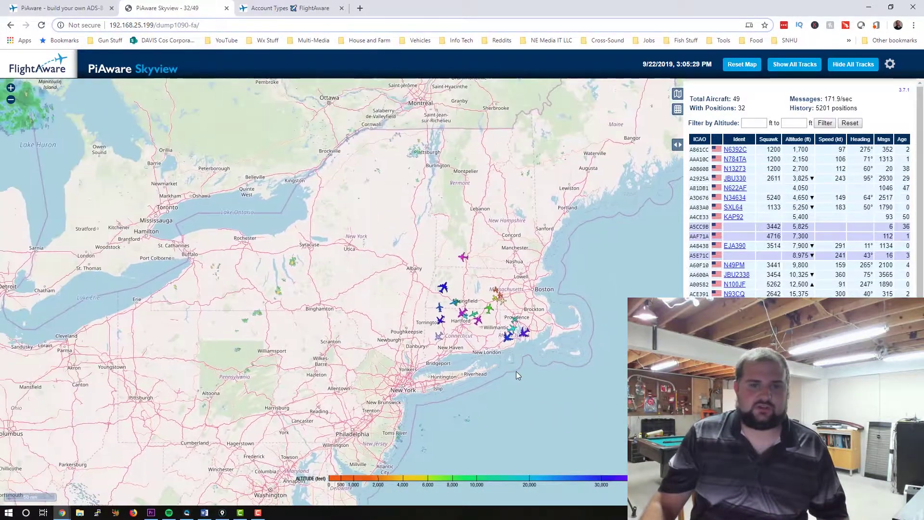
{"action": "scroll", "coordinate": [494, 296], "scroll_direction": "up", "scroll_amount": 1}
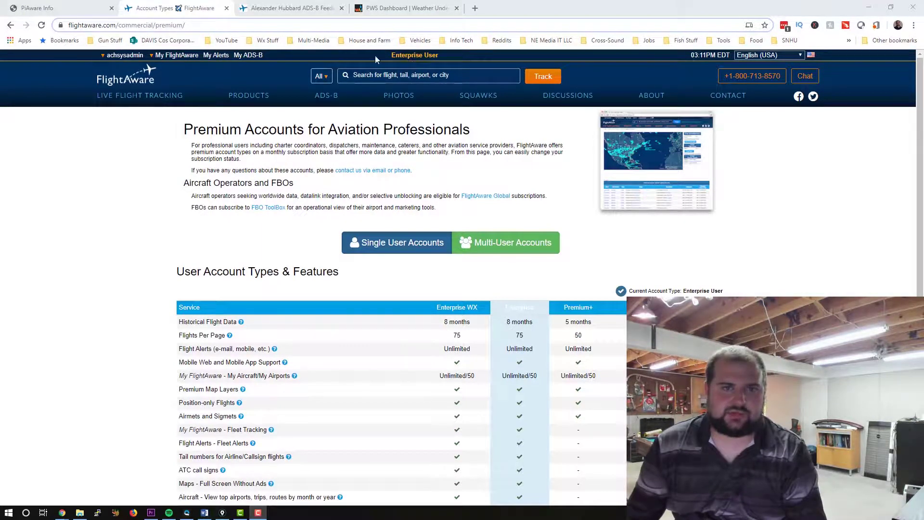
{"action": "left_click_drag", "start_coordinate": [408, 55], "coordinate": [730, 56]}
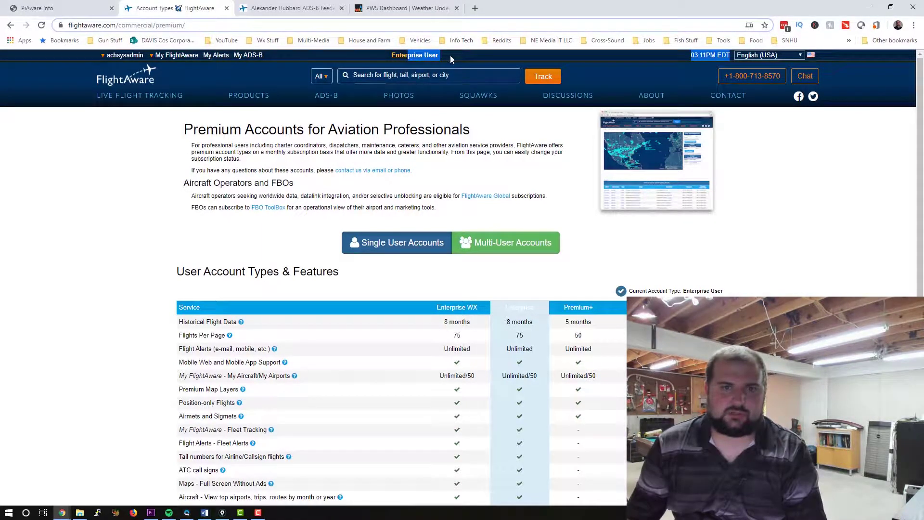
{"action": "left_click", "coordinate": [832, 181]}
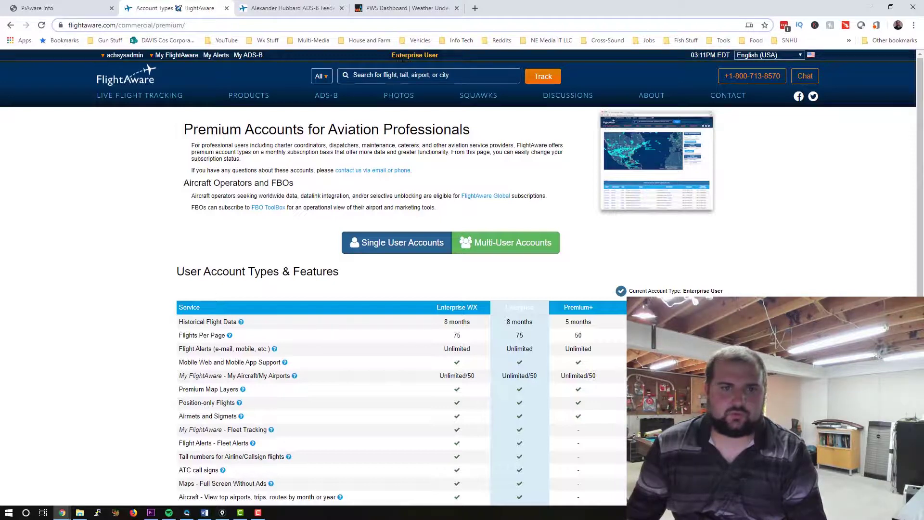
{"action": "left_click_drag", "start_coordinate": [393, 54], "coordinate": [439, 56]}
{"action": "left_click", "coordinate": [391, 58]}
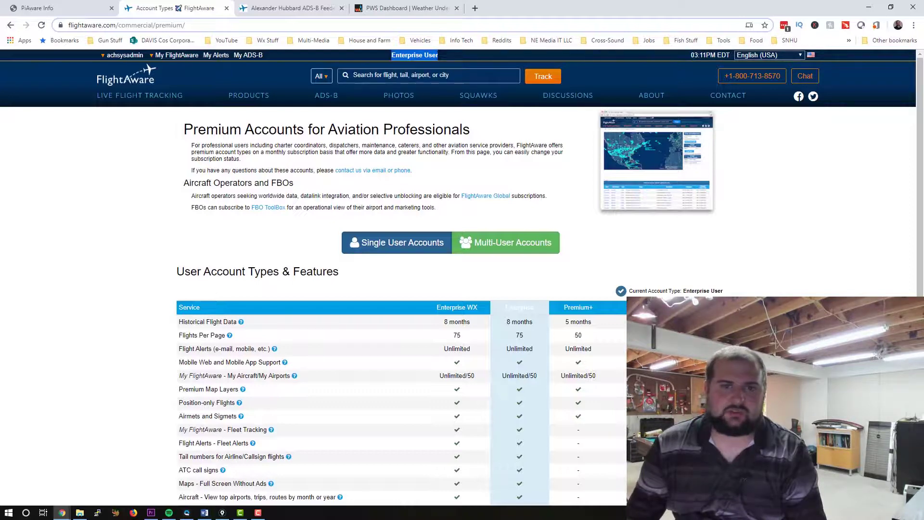
{"action": "left_click", "coordinate": [709, 220]}
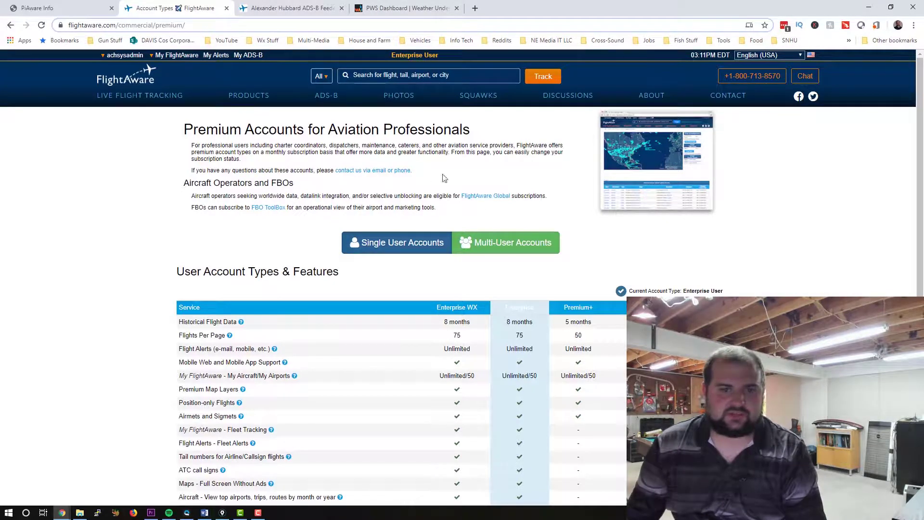
Go from the PiAware status page to the KORE-area feeder's FlightAware site statistics, where MLAT shows red.
{"action": "left_click", "coordinate": [50, 10]}
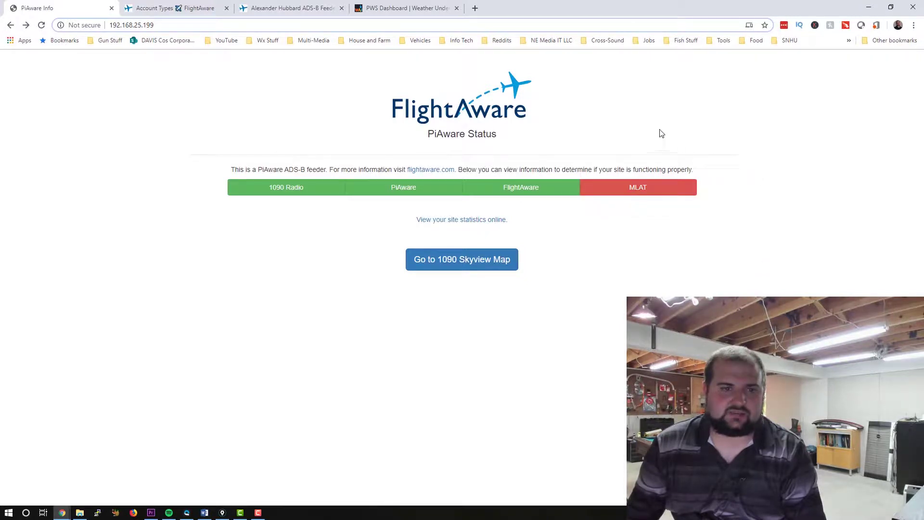
{"action": "mouse_move", "coordinate": [688, 187]}
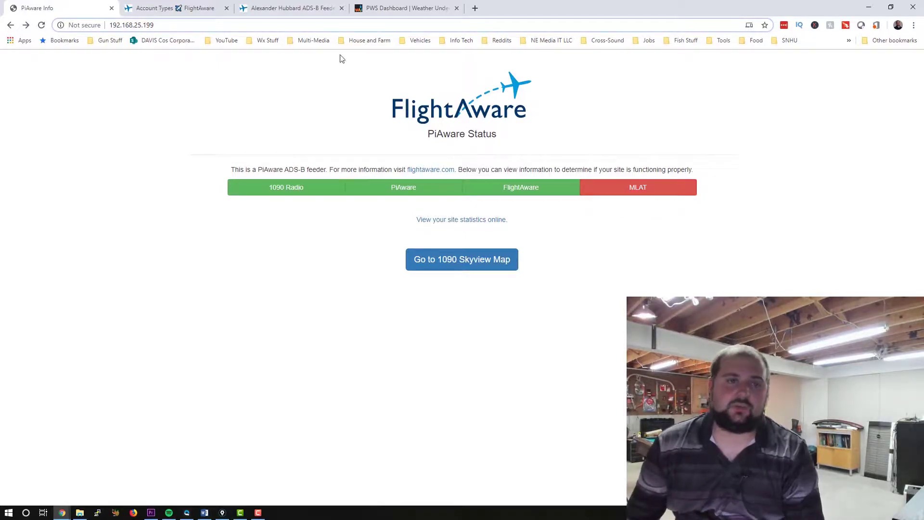
{"action": "left_click", "coordinate": [214, 5]}
{"action": "left_click", "coordinate": [270, 8]}
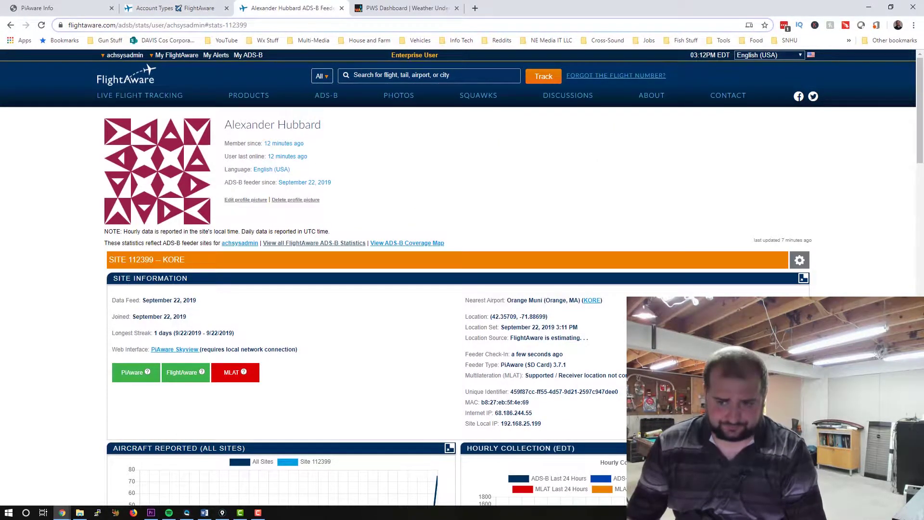
Rename the feeder site to 'Hills and Hollows Farm' and save it.
{"action": "left_click", "coordinate": [800, 260]}
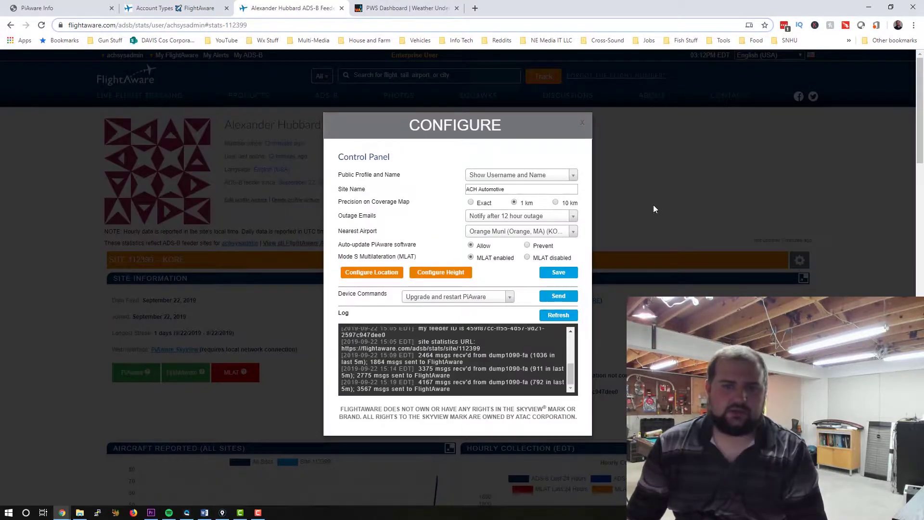
{"action": "triple_click", "coordinate": [519, 191]}
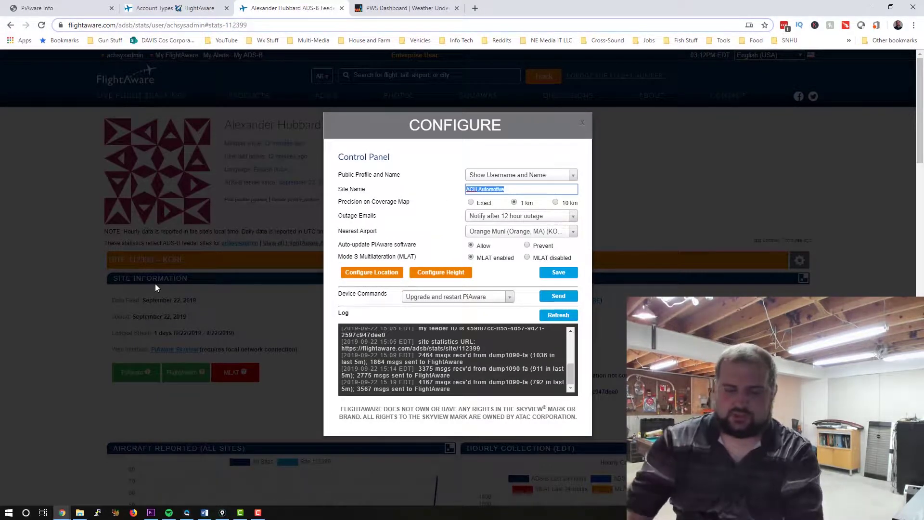
{"action": "type", "text": "Hills"}
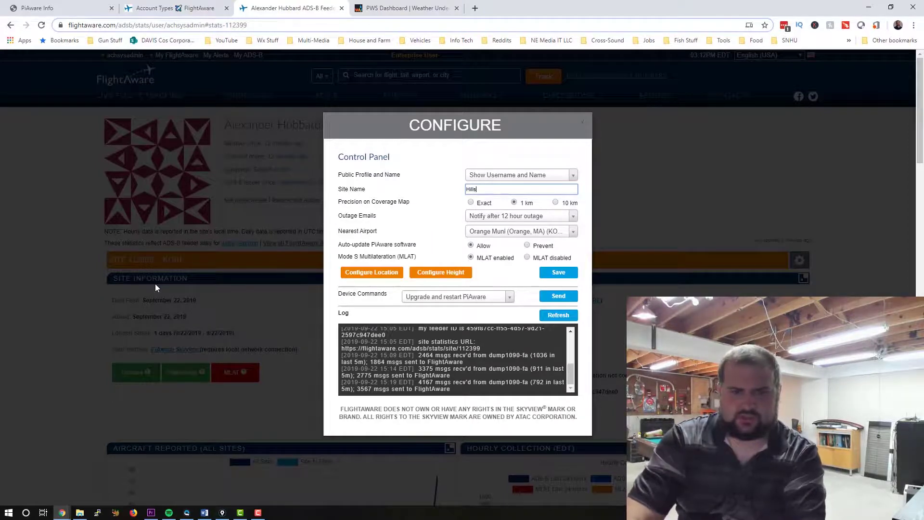
{"action": "type", "text": " and Hollows Farm,"}
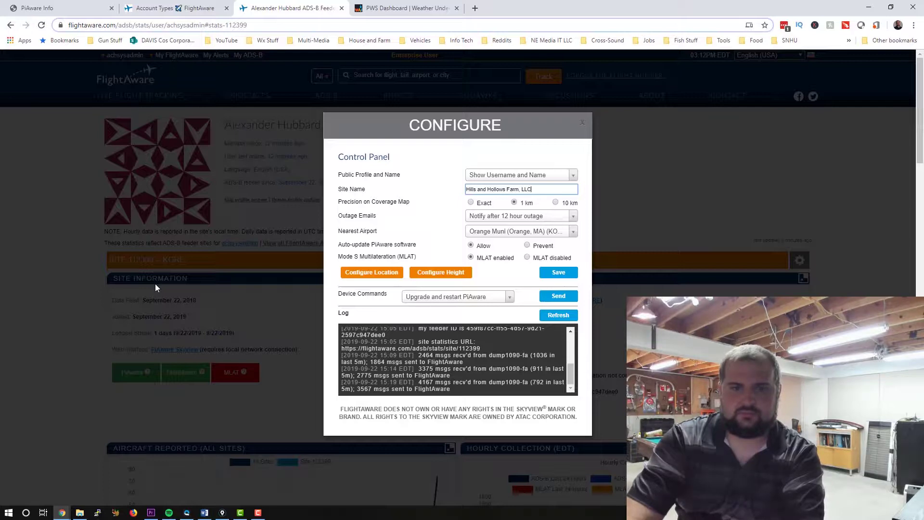
{"action": "key", "text": "BackSpace"}
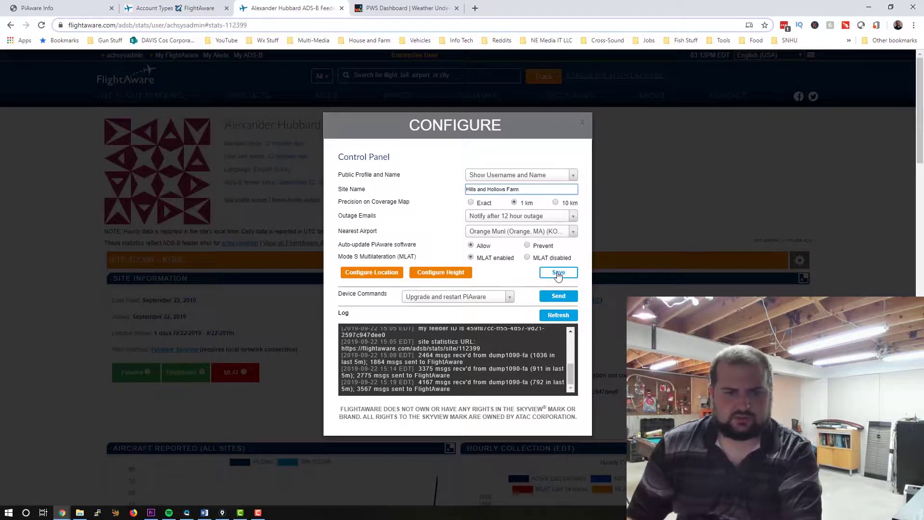
{"action": "left_click", "coordinate": [559, 273]}
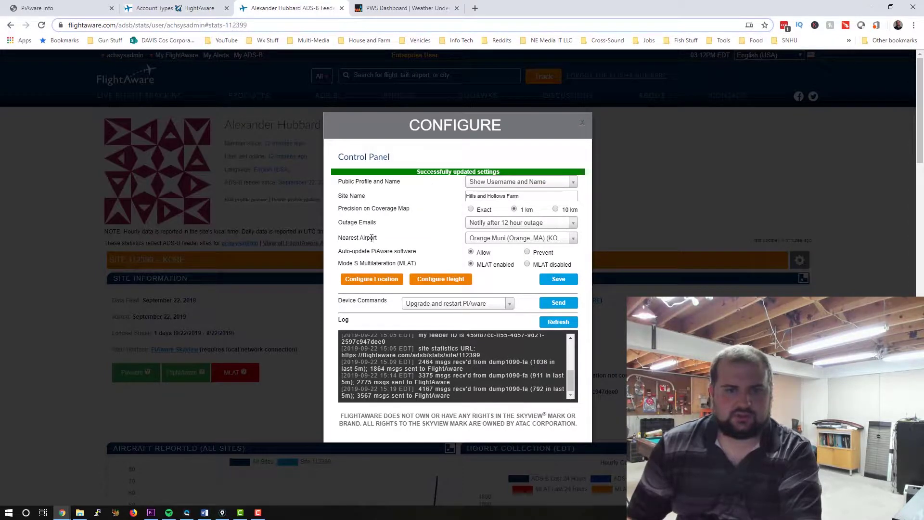
Choose to enter the receiver location as known coordinates and pull up the weather station info.
{"action": "left_click", "coordinate": [376, 282]}
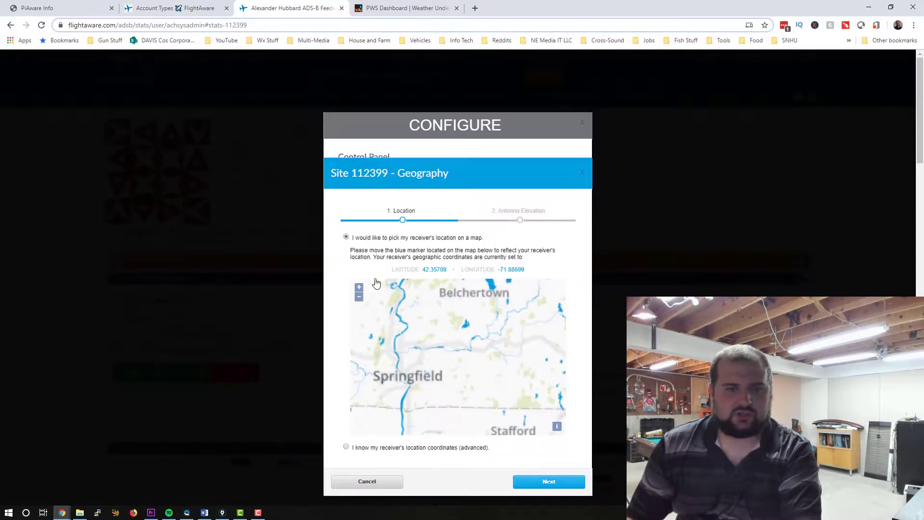
{"action": "left_click", "coordinate": [347, 448]}
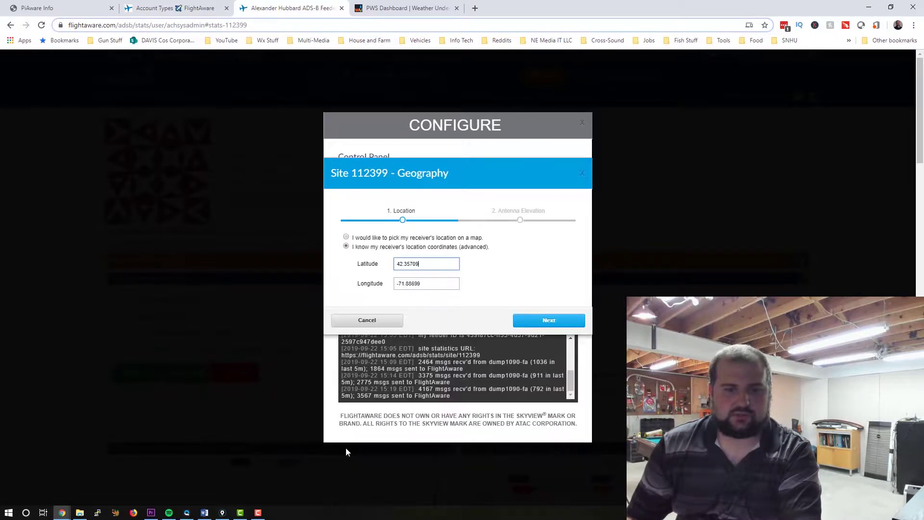
{"action": "left_click", "coordinate": [419, 9]}
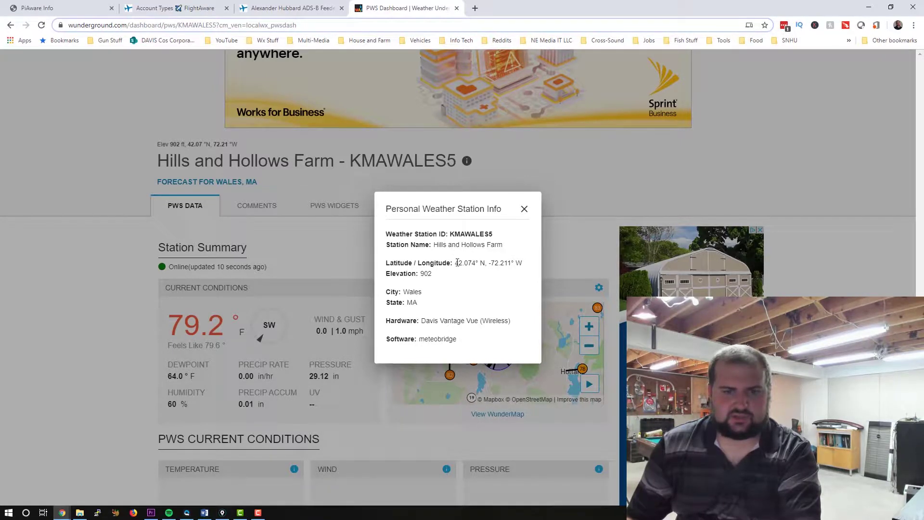
Copy latitude 42.074 from the station info into the Latitude field, then select longitude -72.211.
{"action": "left_click_drag", "start_coordinate": [457, 262], "coordinate": [483, 261]}
{"action": "key", "text": "ctrl+c"}
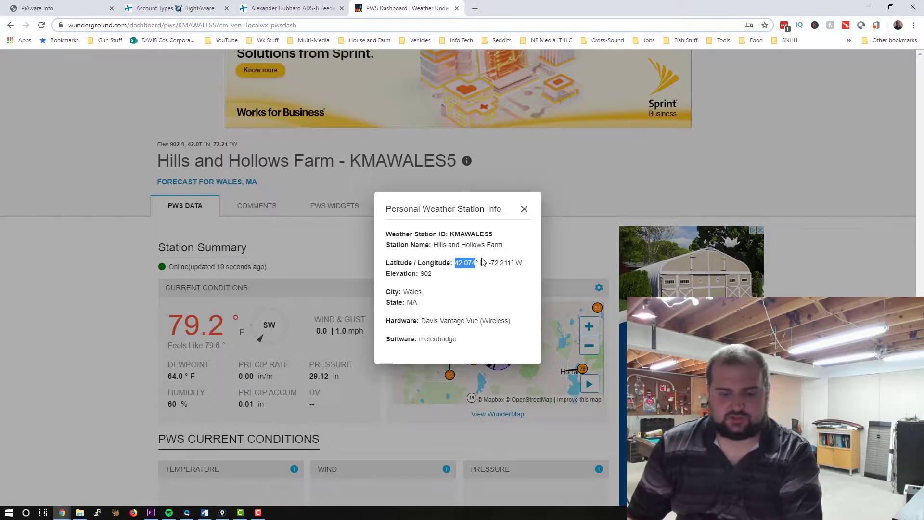
{"action": "key", "text": "ctrl+shift+Tab"}
{"action": "left_click_drag", "start_coordinate": [420, 264], "coordinate": [363, 259]}
{"action": "key", "text": "ctrl+v"}
{"action": "left_click", "coordinate": [390, 15]}
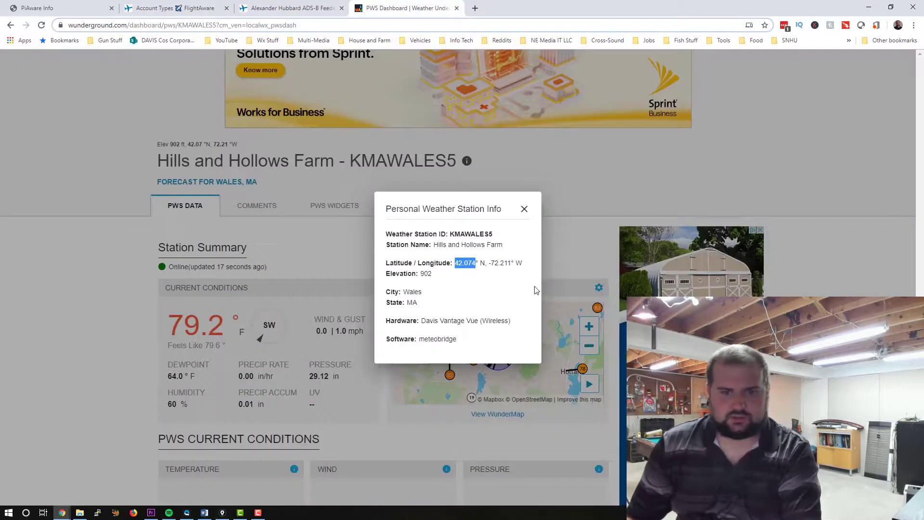
{"action": "left_click_drag", "start_coordinate": [489, 263], "coordinate": [512, 262]}
{"action": "key", "text": "ctrl+c"}
Replace the site's longitude with -72.211 and continue to the antenna elevation step.
{"action": "left_click", "coordinate": [266, 7]}
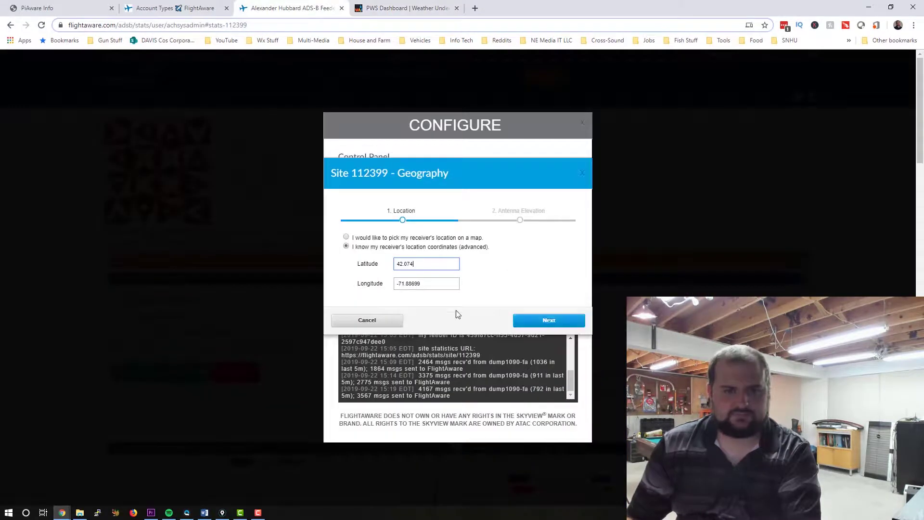
{"action": "left_click_drag", "start_coordinate": [457, 284], "coordinate": [366, 287]}
{"action": "key", "text": "ctrl+v"}
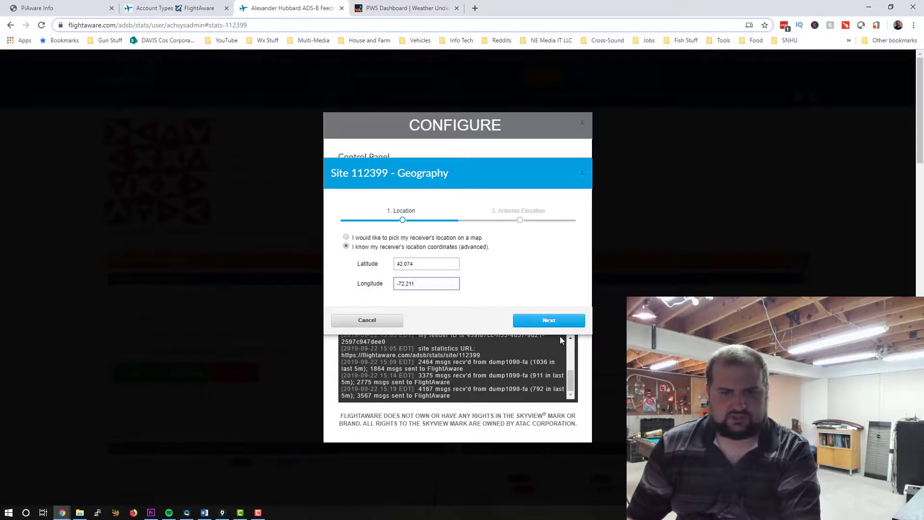
{"action": "left_click", "coordinate": [559, 321]}
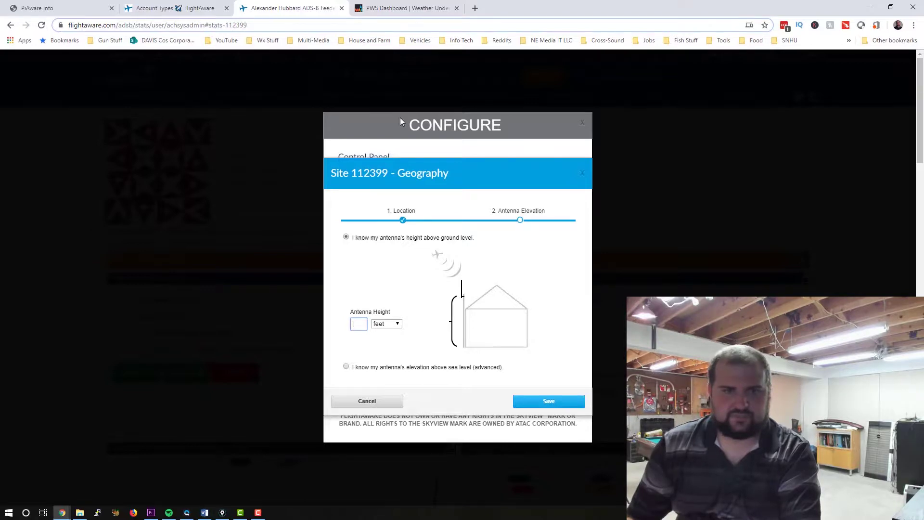
Set the antenna elevation to 902 feet above sea level and save the settings.
{"action": "left_click", "coordinate": [414, 7]}
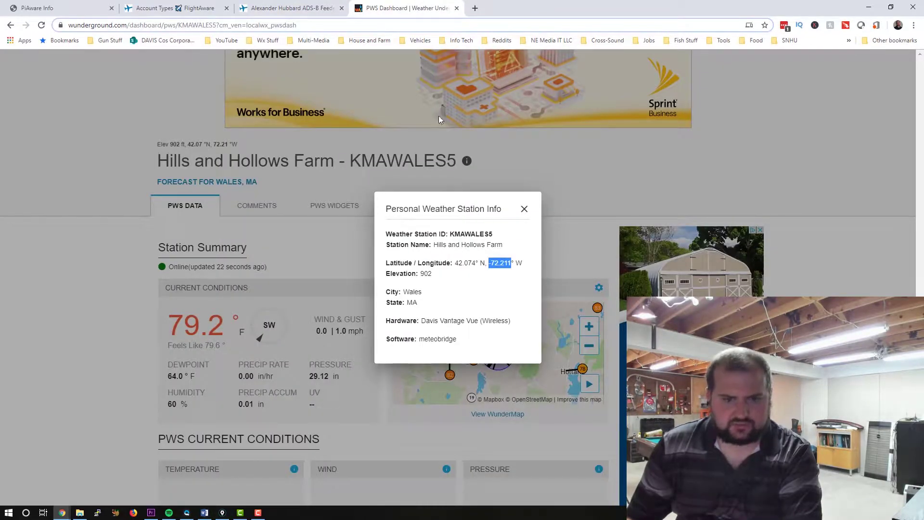
{"action": "left_click", "coordinate": [289, 8]}
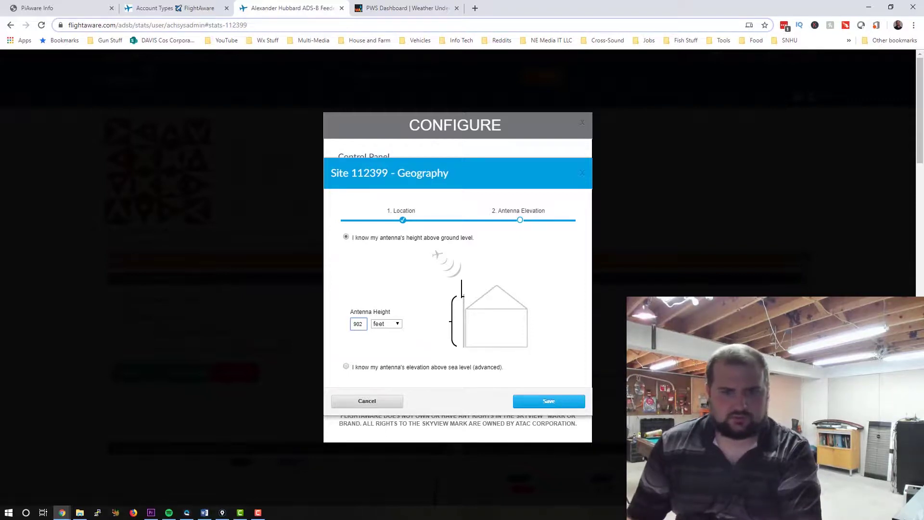
{"action": "left_click", "coordinate": [541, 403]}
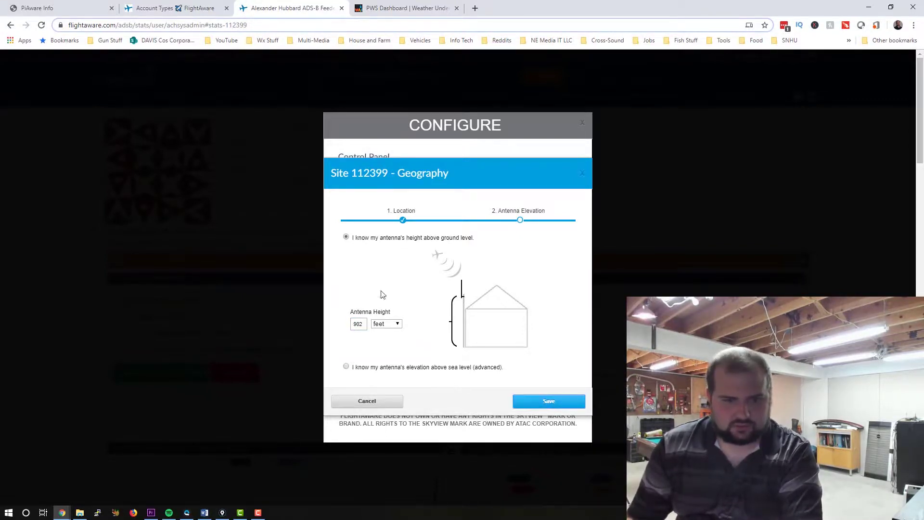
{"action": "left_click", "coordinate": [347, 367]}
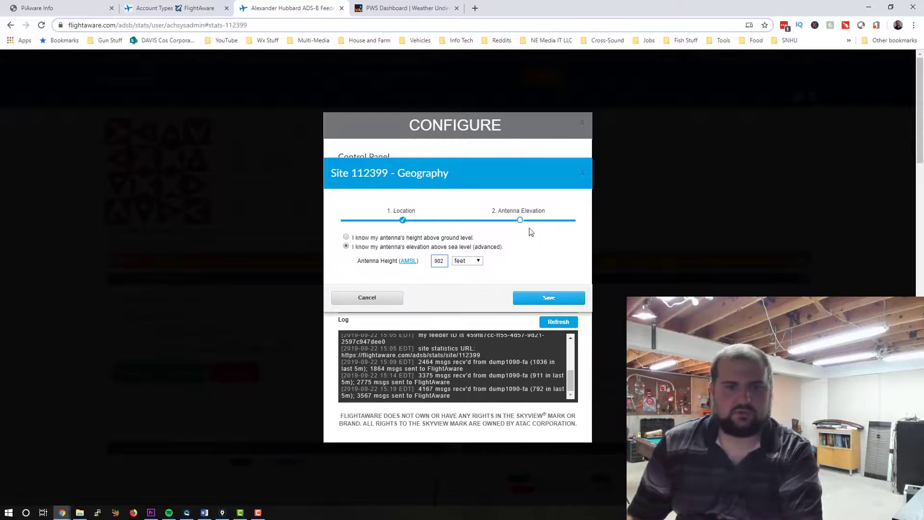
{"action": "left_click", "coordinate": [543, 299]}
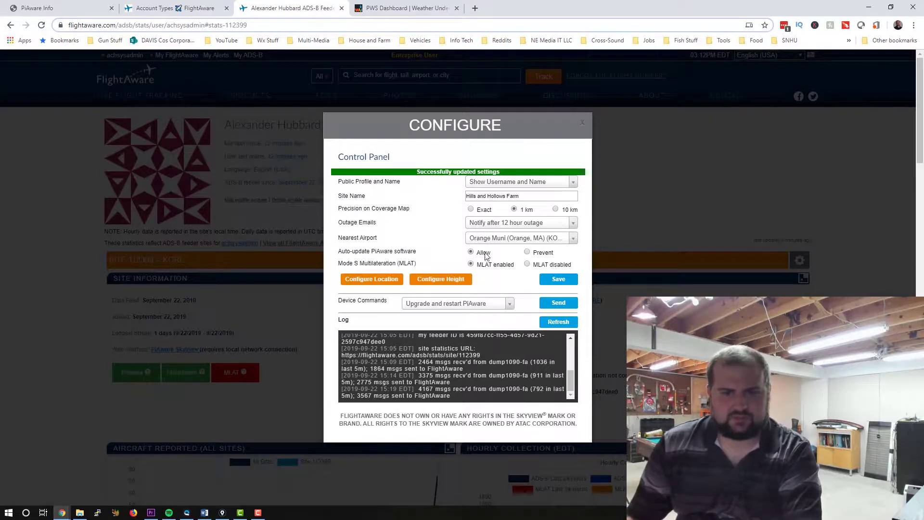
Set outage emails to notify after a 6 hour outage, refresh the feeder log, and close Configure.
{"action": "left_click", "coordinate": [508, 224]}
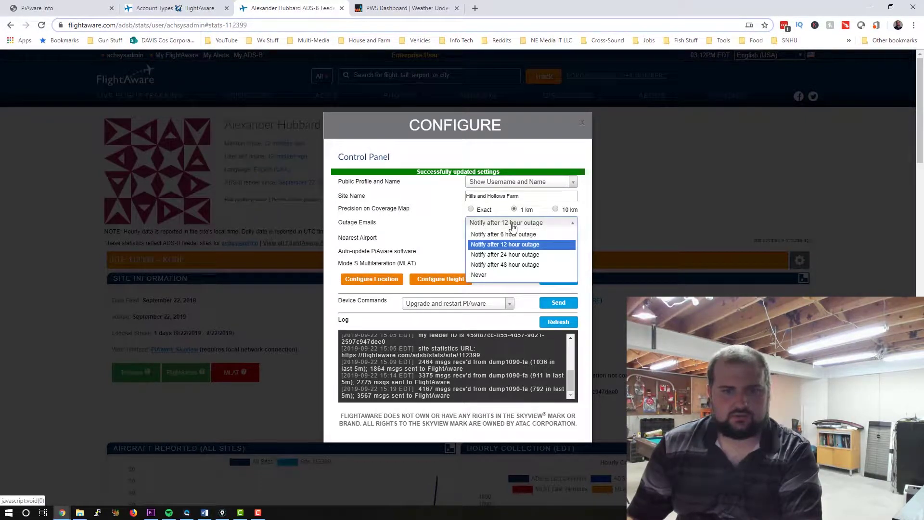
{"action": "left_click", "coordinate": [521, 237]}
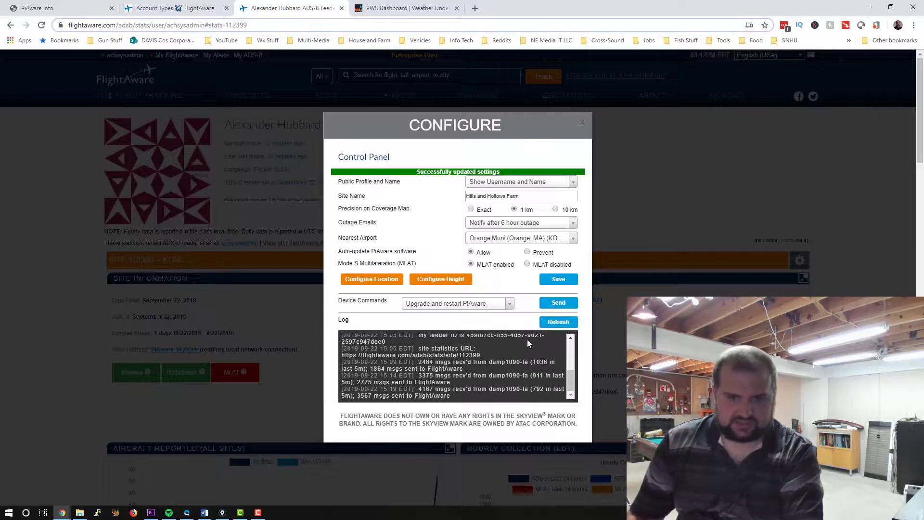
{"action": "left_click", "coordinate": [559, 321]}
{"action": "scroll", "coordinate": [507, 359], "scroll_direction": "down", "scroll_amount": 4}
{"action": "scroll", "coordinate": [507, 356], "scroll_direction": "up", "scroll_amount": 1}
{"action": "scroll", "coordinate": [507, 357], "scroll_direction": "down", "scroll_amount": 1}
{"action": "scroll", "coordinate": [680, 181], "scroll_direction": "up", "scroll_amount": 1}
{"action": "scroll", "coordinate": [681, 181], "scroll_direction": "up", "scroll_amount": 4}
{"action": "left_click", "coordinate": [584, 120]}
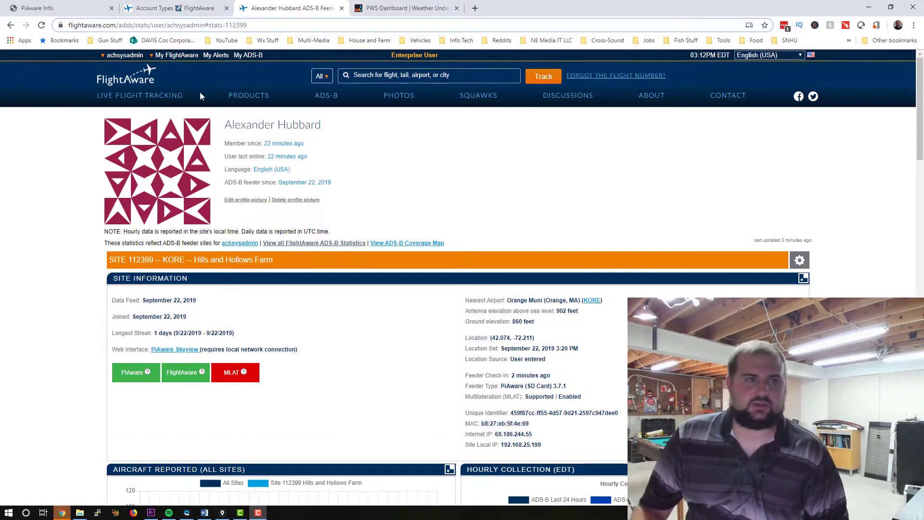
Verify all four PiAware status checks, MLAT synchronized, are green, then return to site statistics.
{"action": "left_click", "coordinate": [44, 8]}
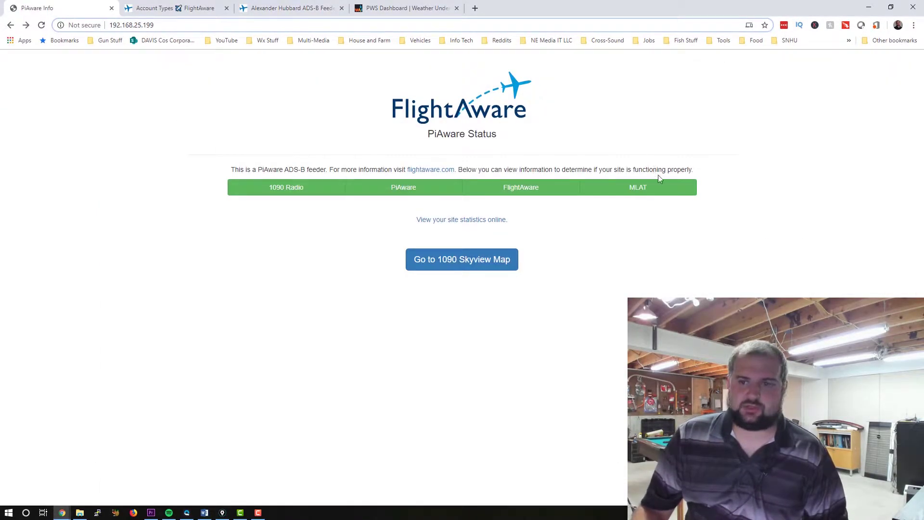
{"action": "mouse_move", "coordinate": [650, 190]}
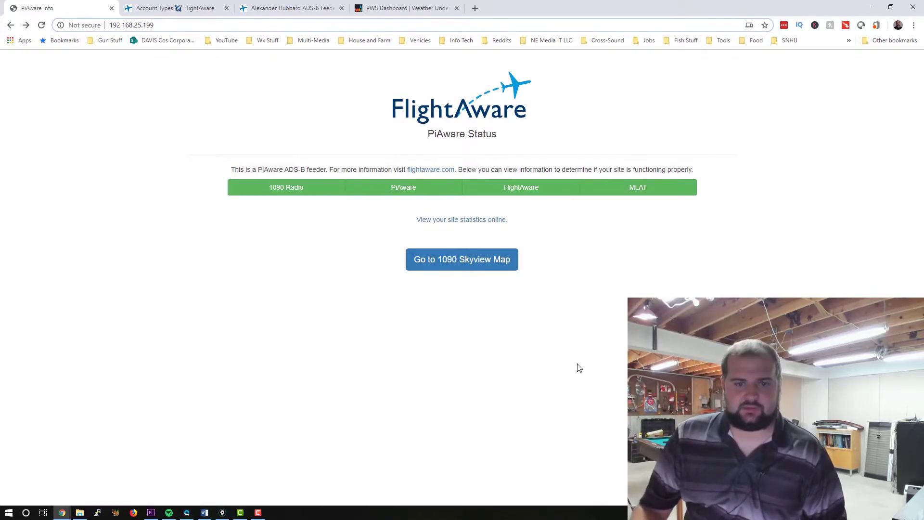
{"action": "left_click", "coordinate": [291, 8]}
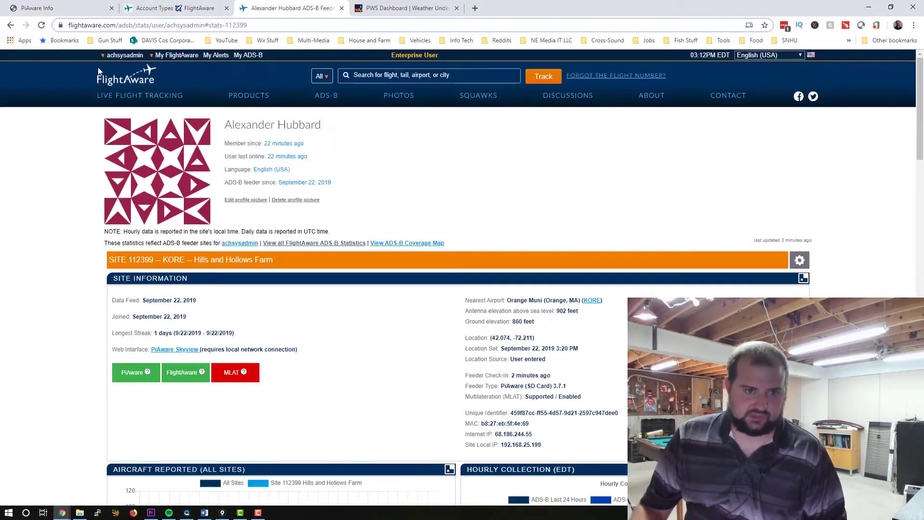
Reload the Hills and Hollows Farm site statistics page.
{"action": "left_click", "coordinate": [42, 24]}
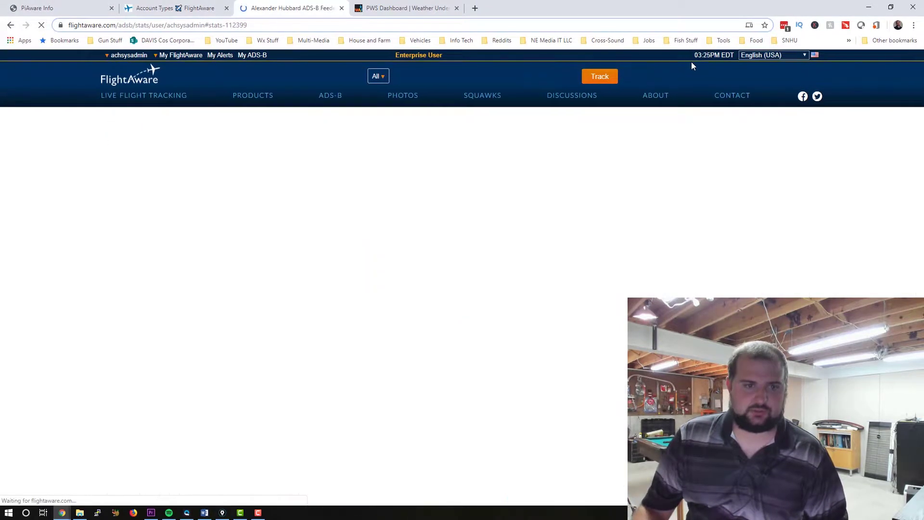